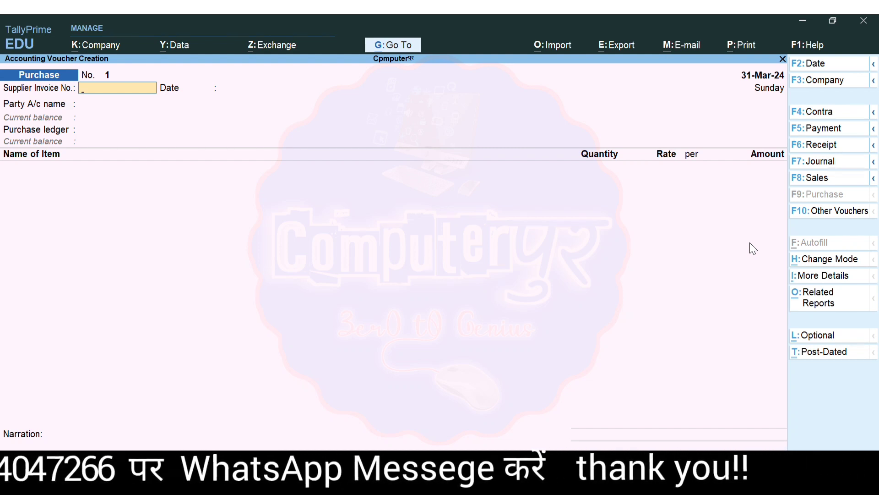
Leave the supplier invoice details blank and start a party ledger with the supplier's name, grouped under Sundry Creditors
key(Return)
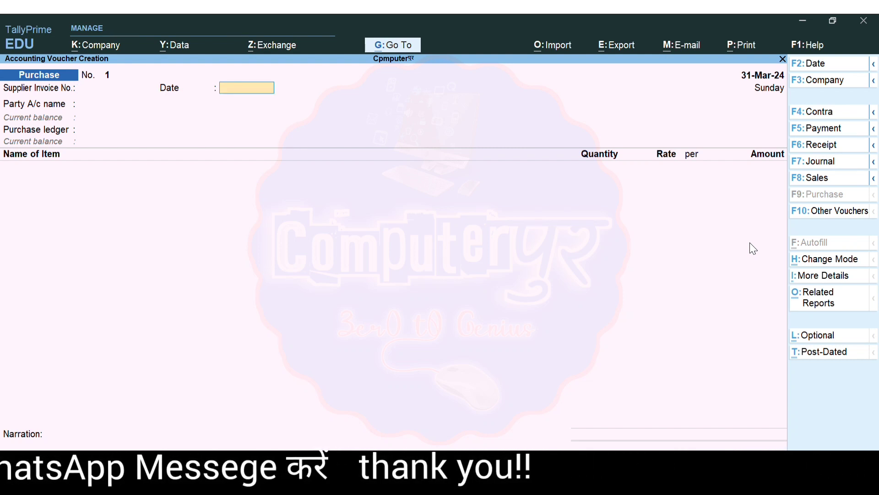
key(Return)
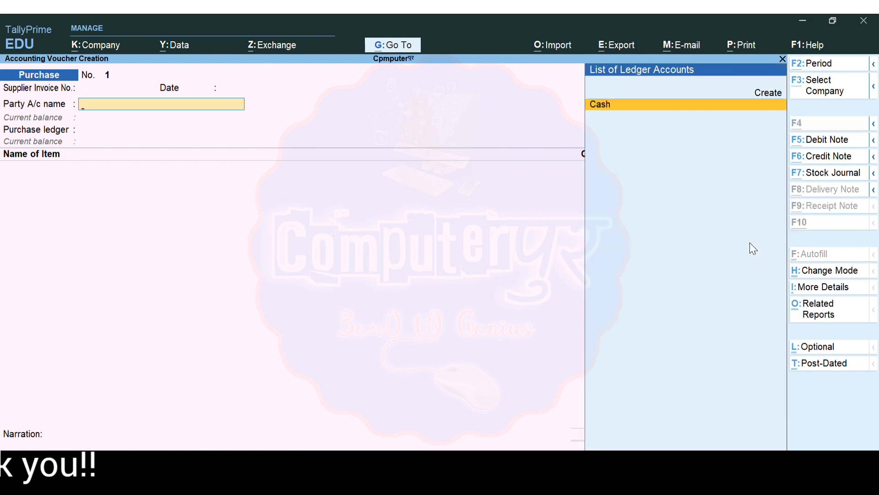
key(alt+c)
text(Ramesh)
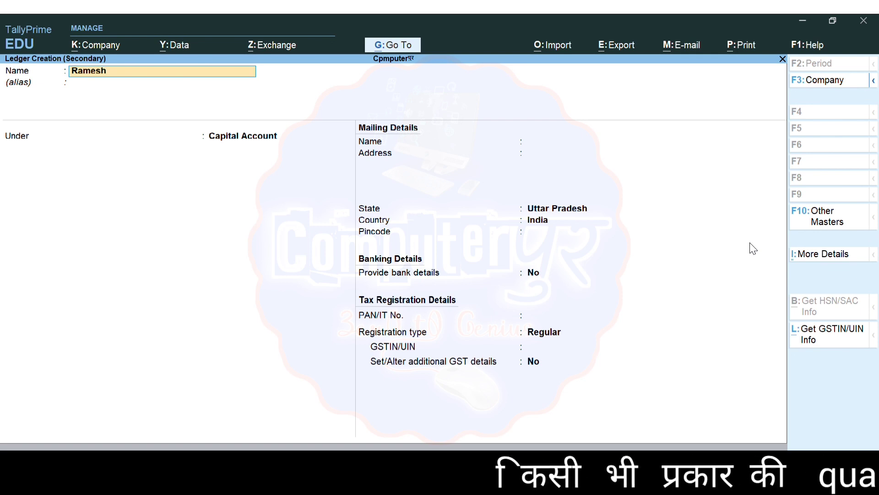
key(Return)
key(Return)
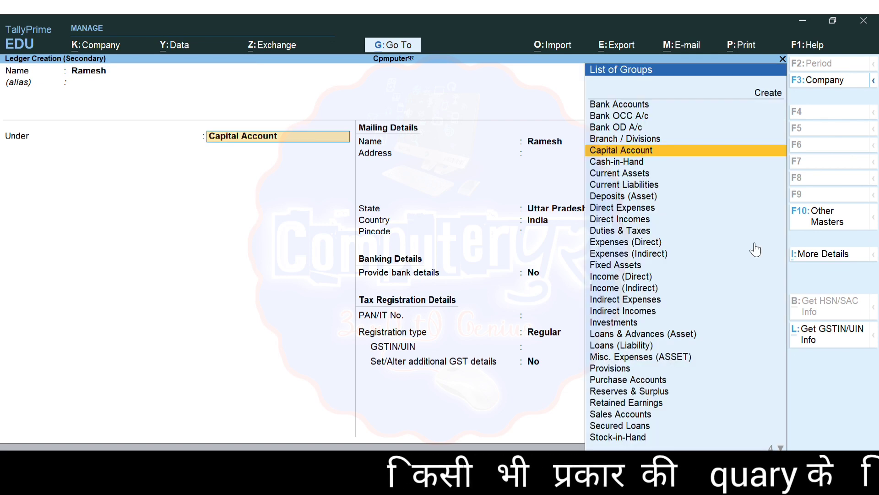
text(Su)
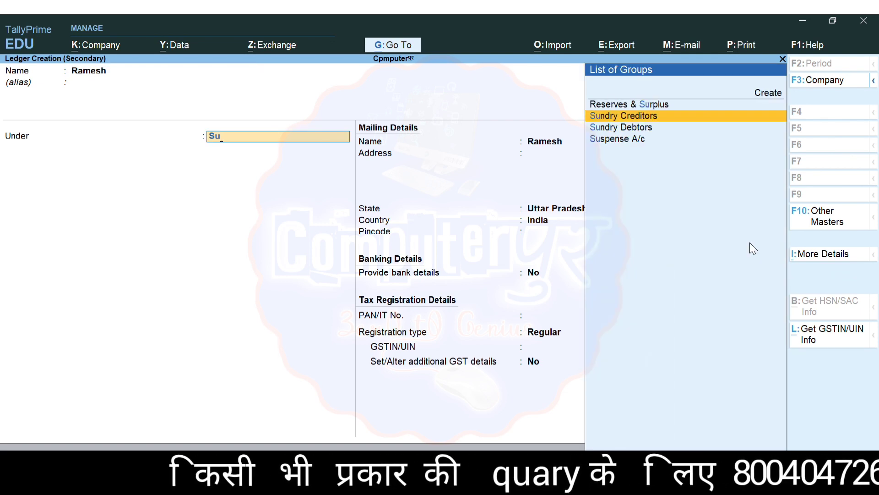
key(Return)
key(Return)
key(Return)
key(Return)
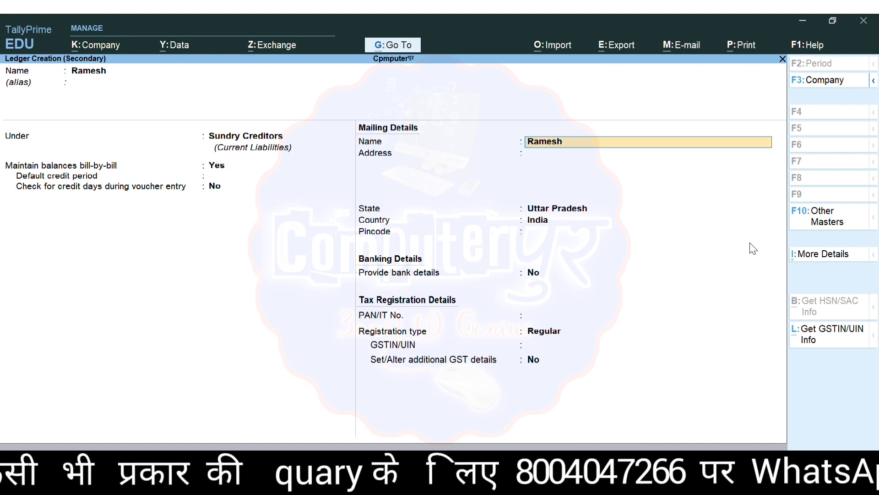
Keep the supplier ledger's default mailing, banking and tax details, with registration type Regular, and save the ledger
key(Return)
key(Return)
key(Return)
key(Return)
key(Return)
key(Return)
key(Return)
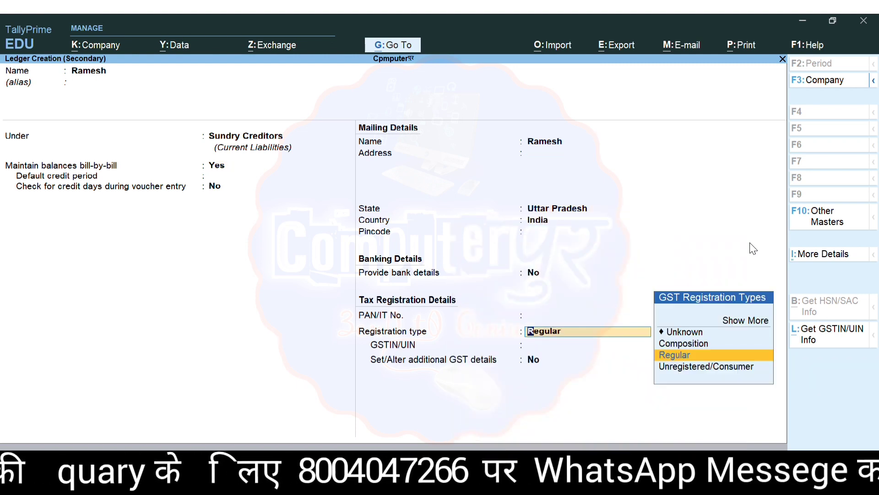
key(Return)
key(Return)
key(Return)
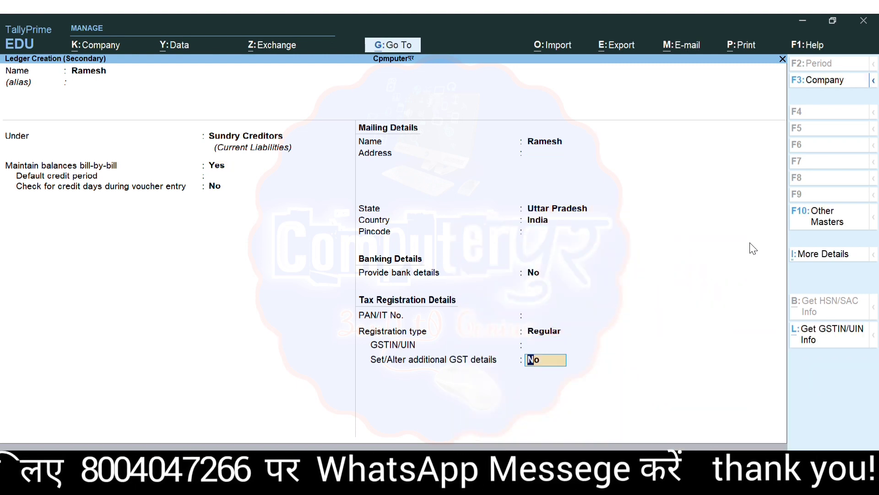
key(Return)
key(Return)
Leave the receipt details blank and accept the supplier's default party details for the purchase voucher
key(Return)
key(Return)
key(Return)
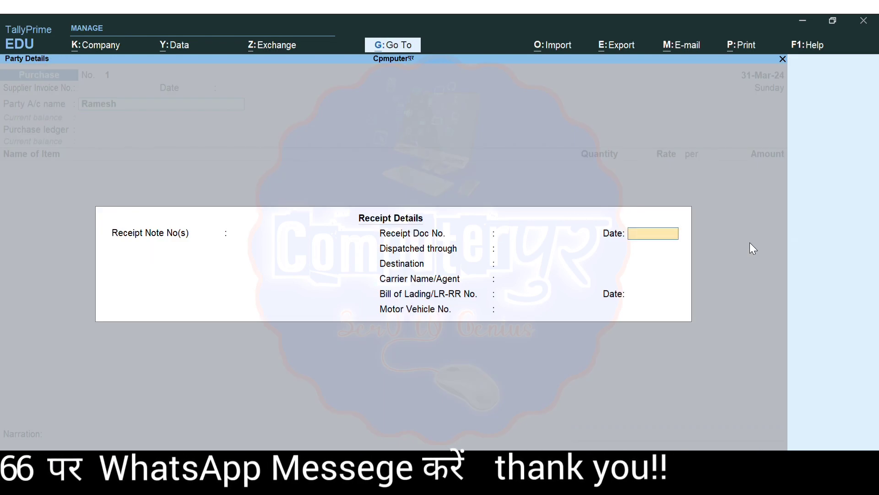
key(Return)
key(Return)
key(Return)
key(Return)
key(Return)
key(Return)
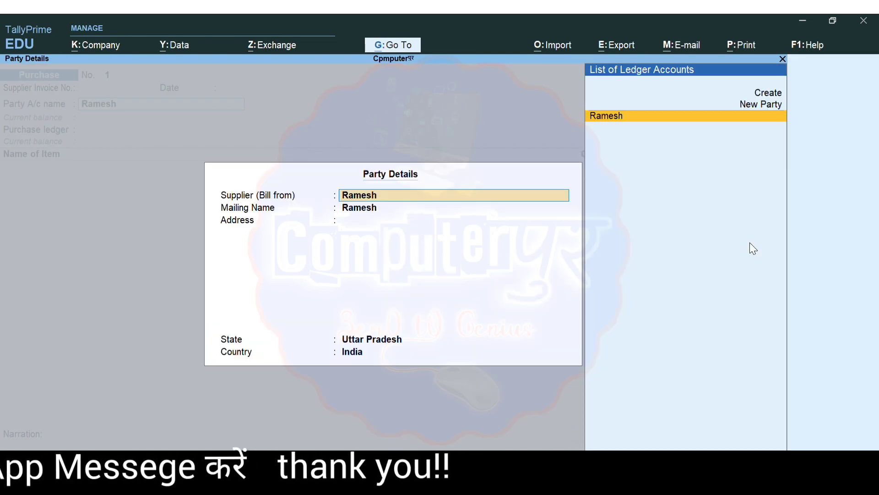
key(Return)
key(Return)
key(Return)
key(Return)
key(Return)
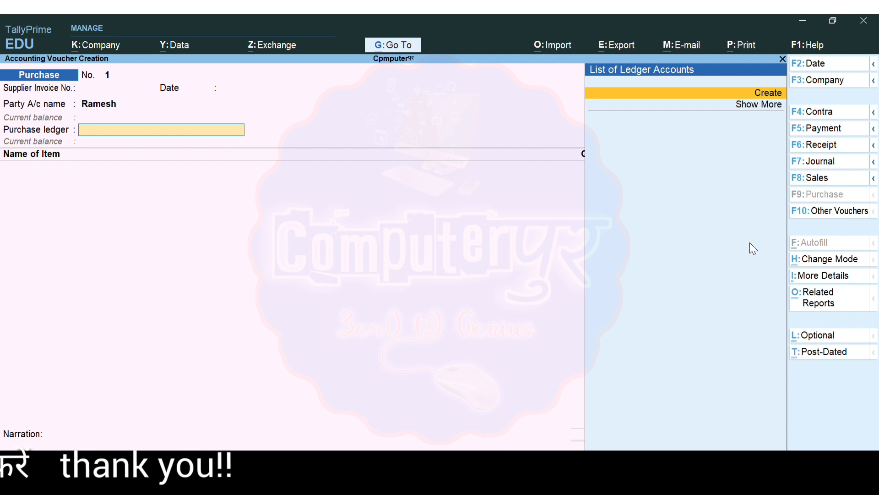
Create the purchase ledger "Purchase A/c" under Purchase Accounts, keep its other settings at default, and save it
key(Return)
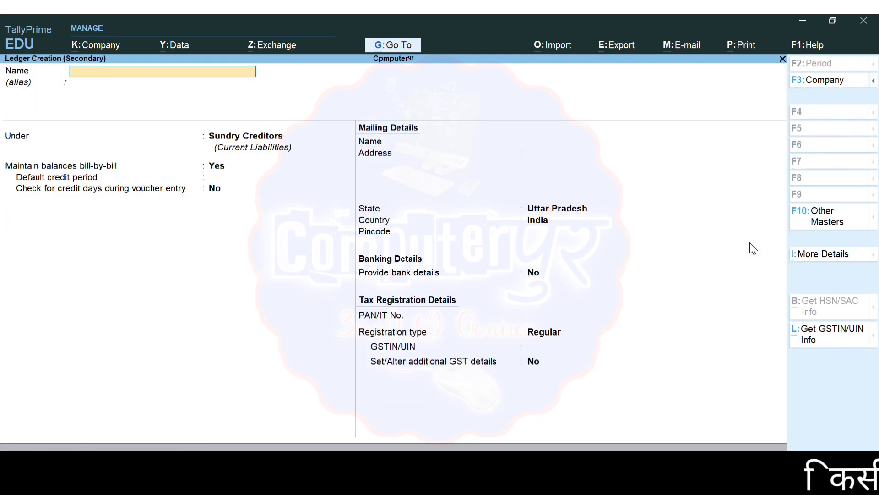
text(Pur)
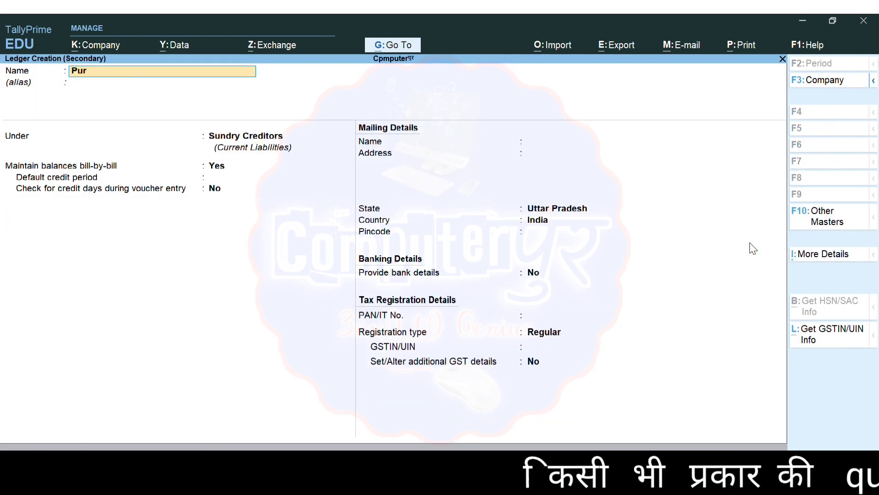
text(chase )
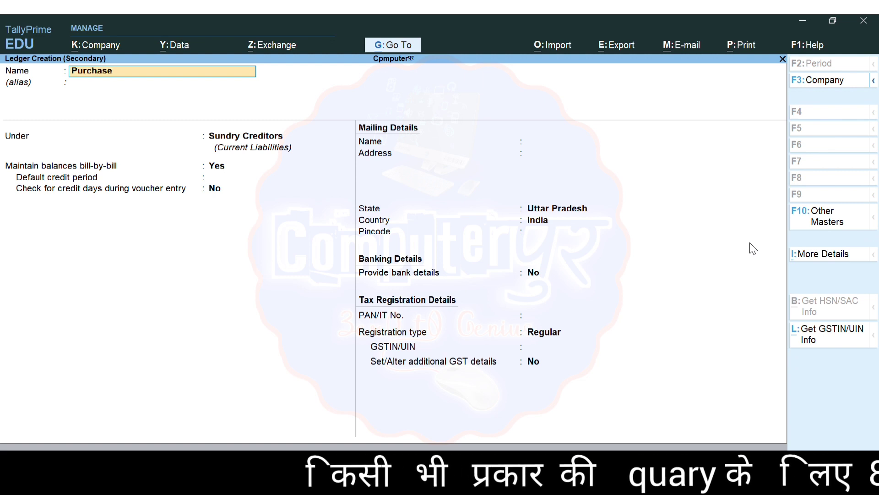
text(A/c)
key(Return)
key(Return)
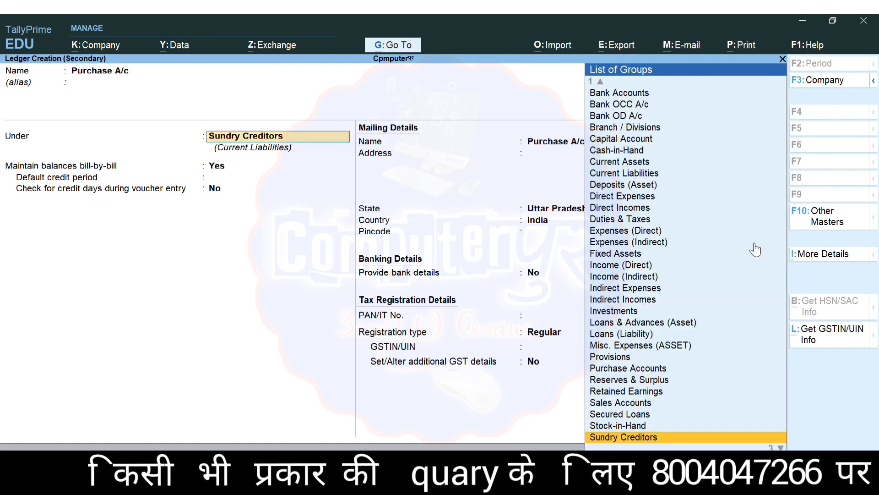
text(pu)
key(Return)
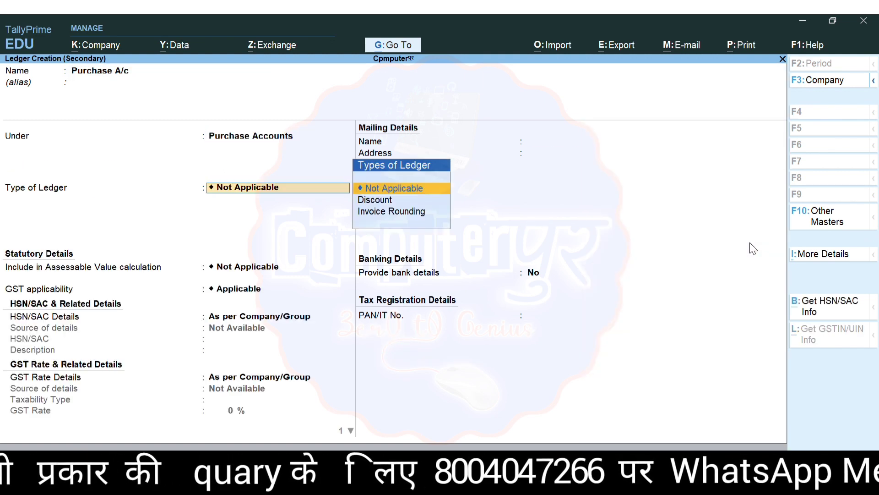
key(Return)
key(Return)
key(ctrl+a)
key(Return)
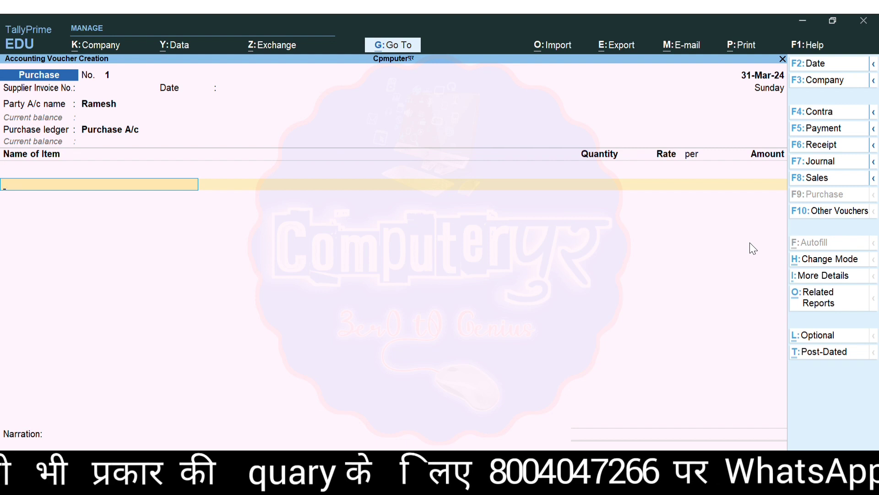
Start a new stock item named "Sugercan" for the first item line, without an alias
key(alt+c)
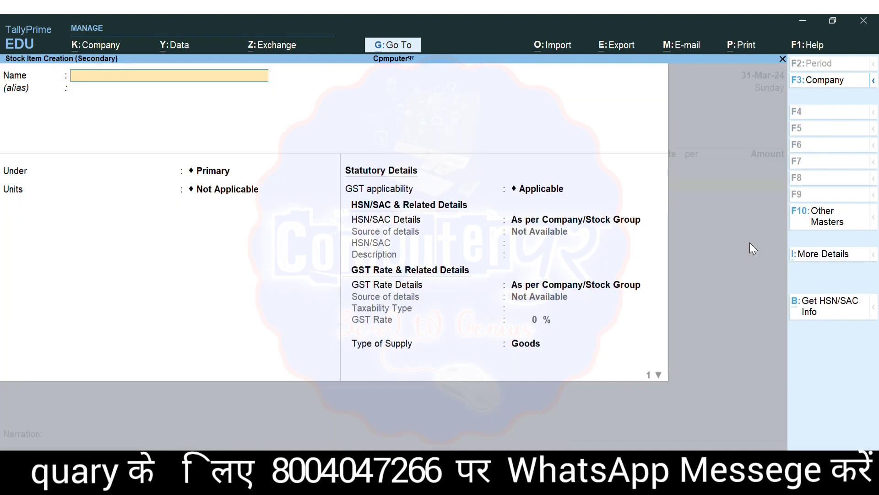
text(Su)
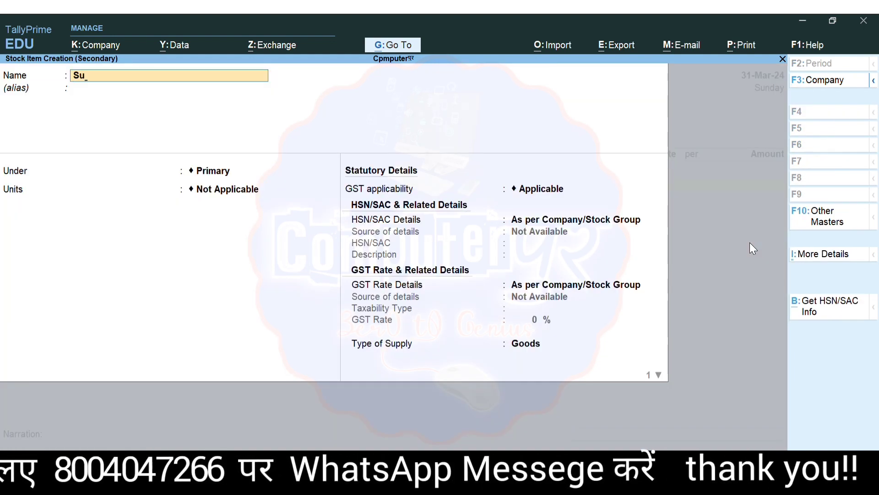
text(gercan)
key(Return)
key(Return)
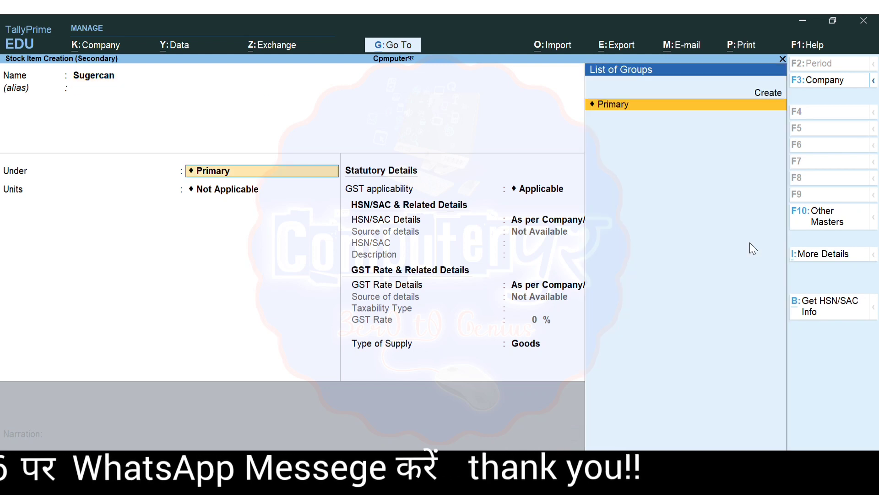
Place the stock item under a new stock group named "Food Product" and start creating a unit for it
key(Return)
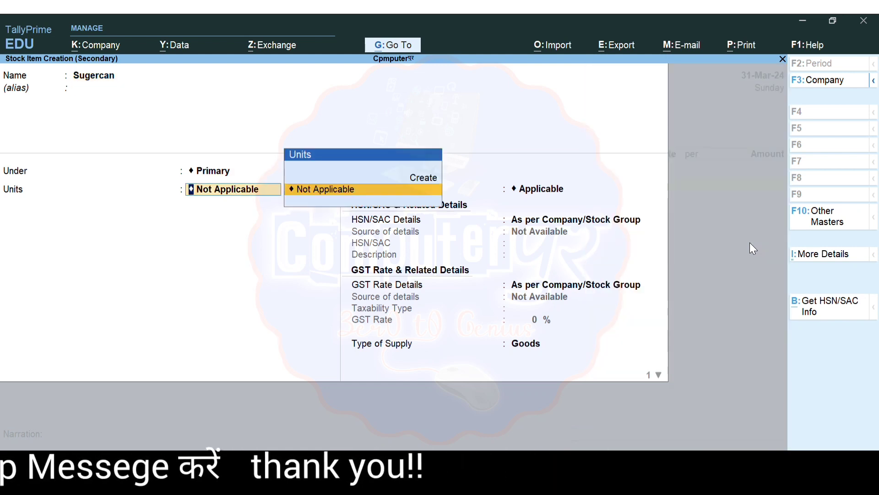
key(BackSpace)
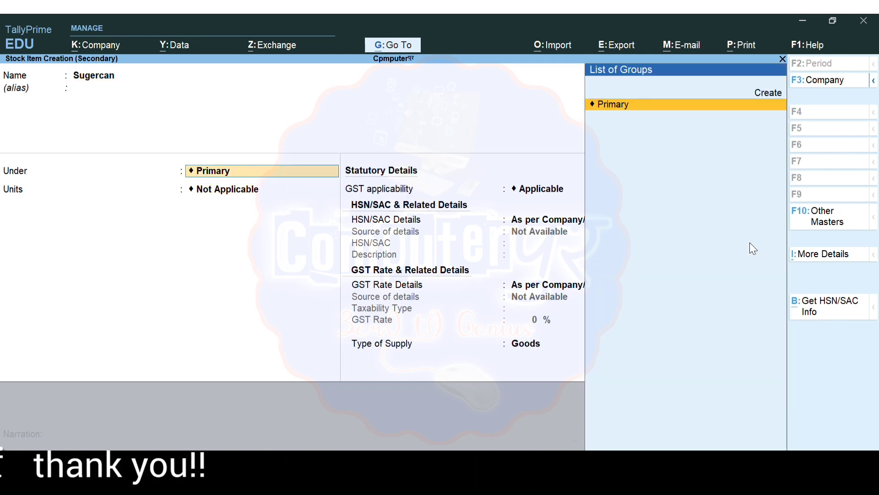
key(alt+c)
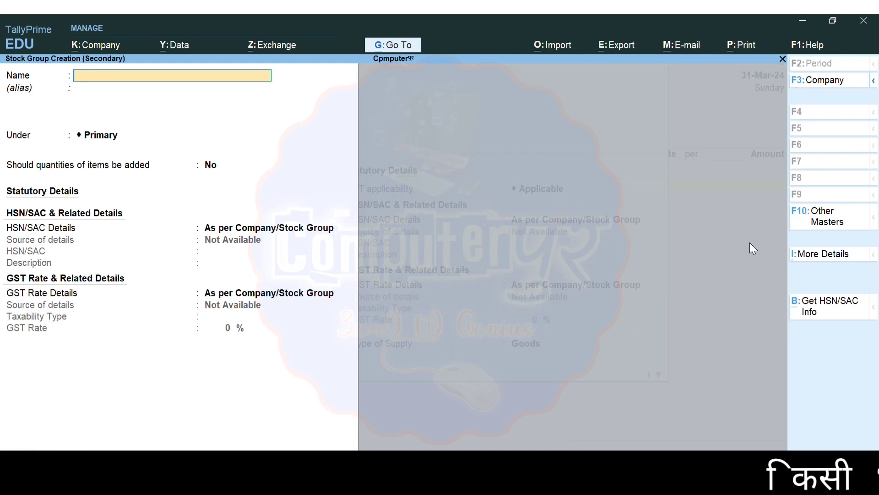
text(Food)
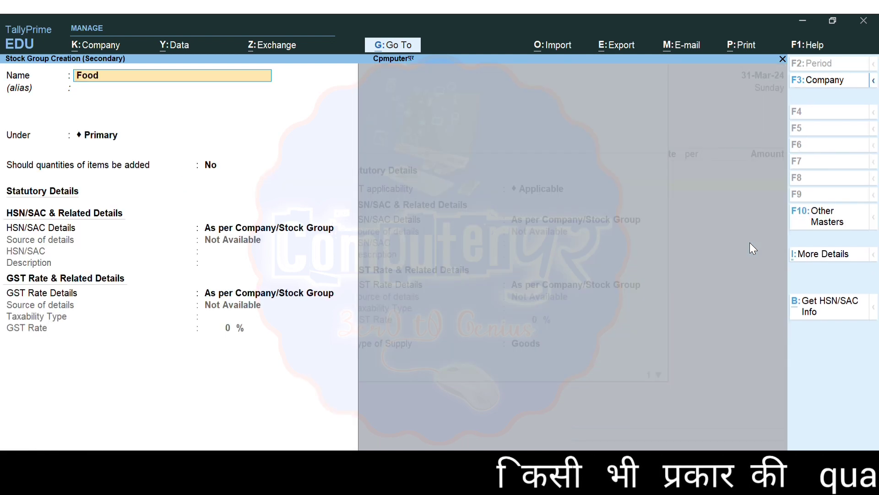
text( Product)
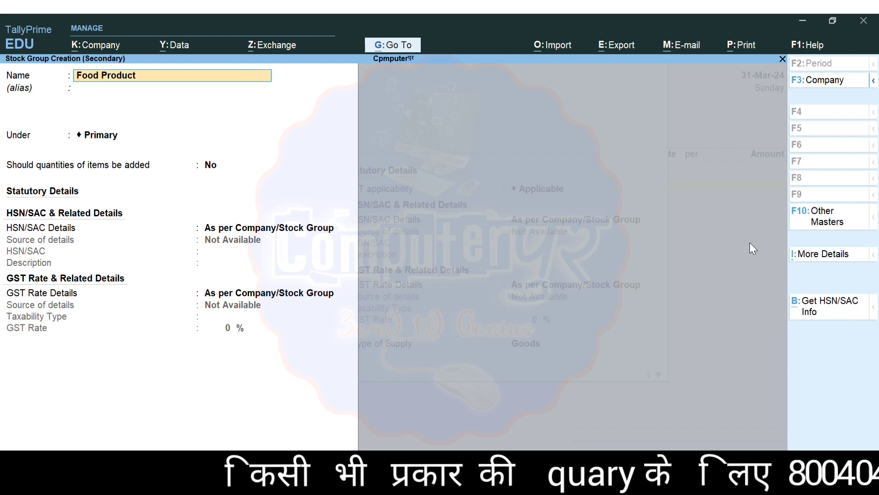
key(ctrl+a)
key(Return)
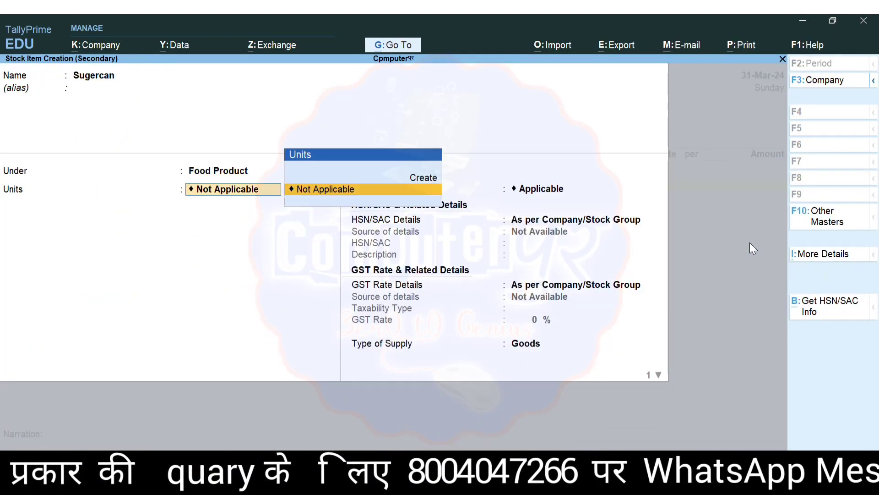
key(alt+c)
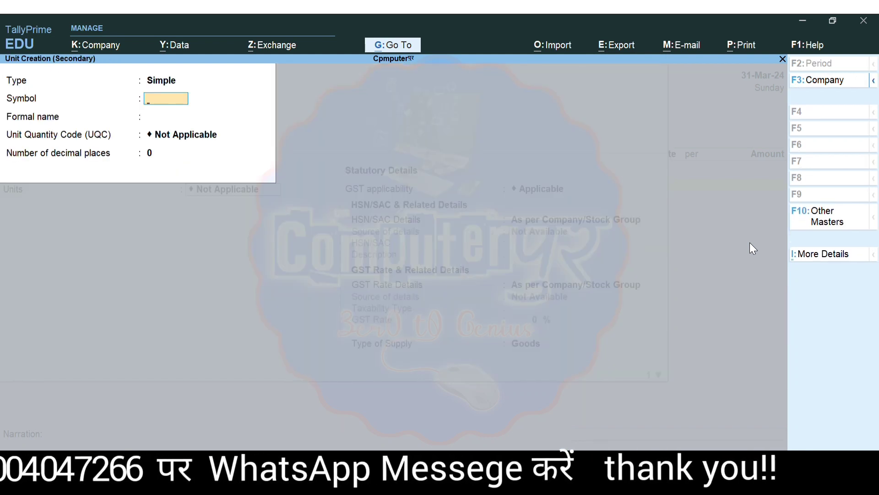
text(qt)
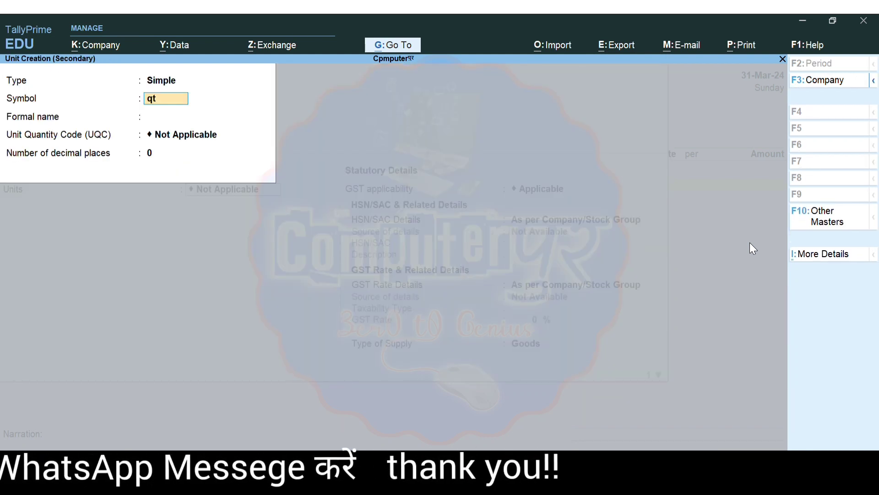
text(l)
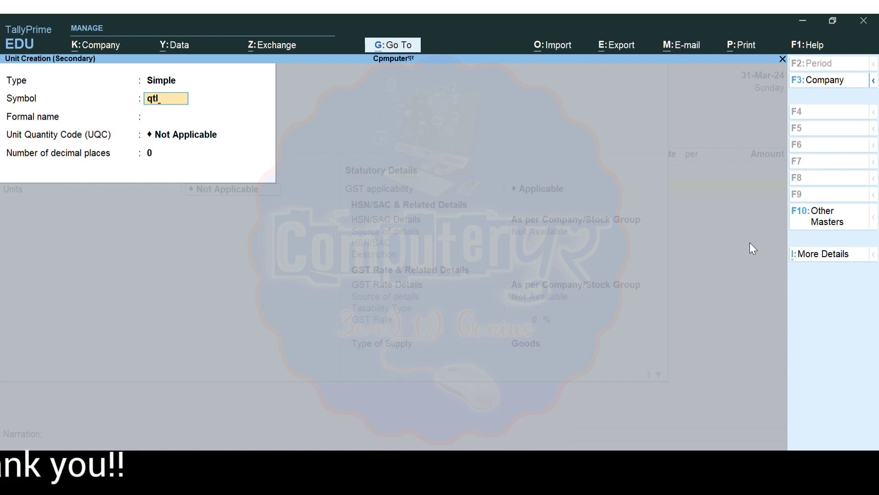
key(BackSpace)
key(BackSpace)
key(BackSpace)
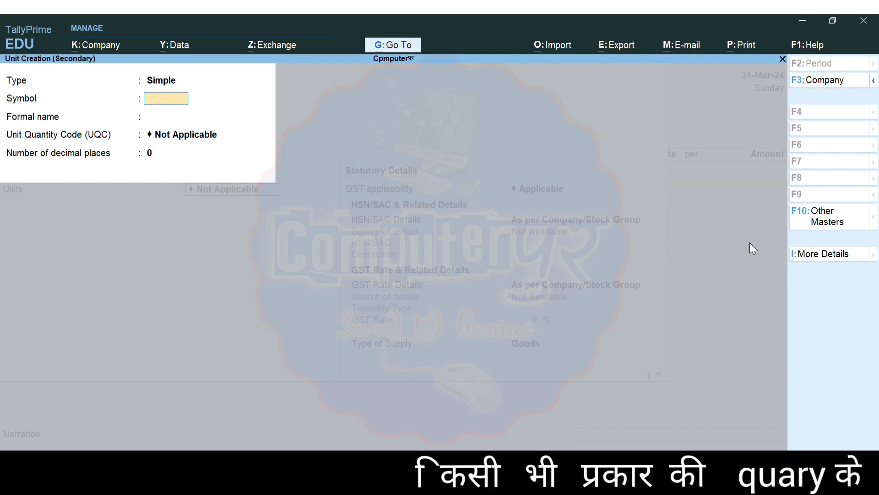
Set the type of the new unit to Compound
key(BackSpace)
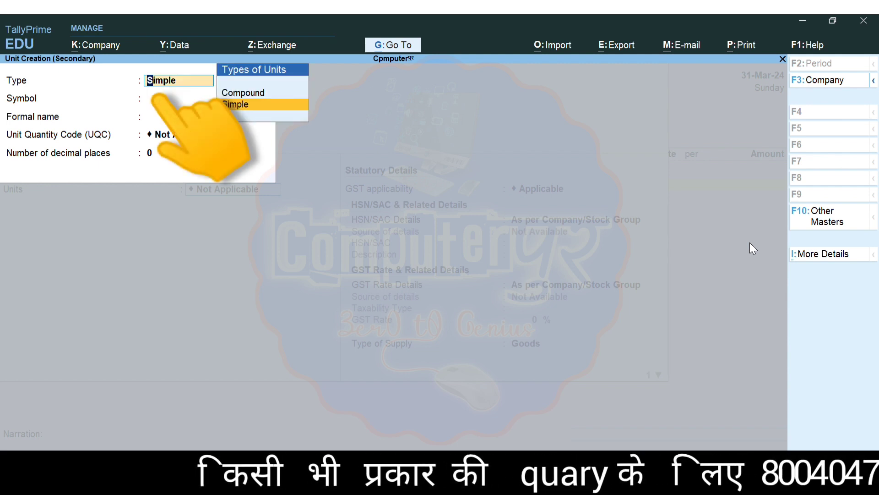
key(Up)
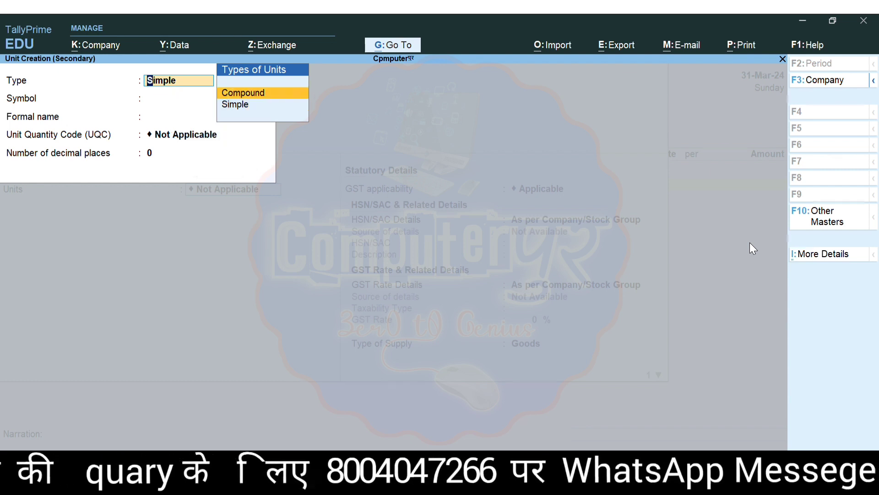
key(Return)
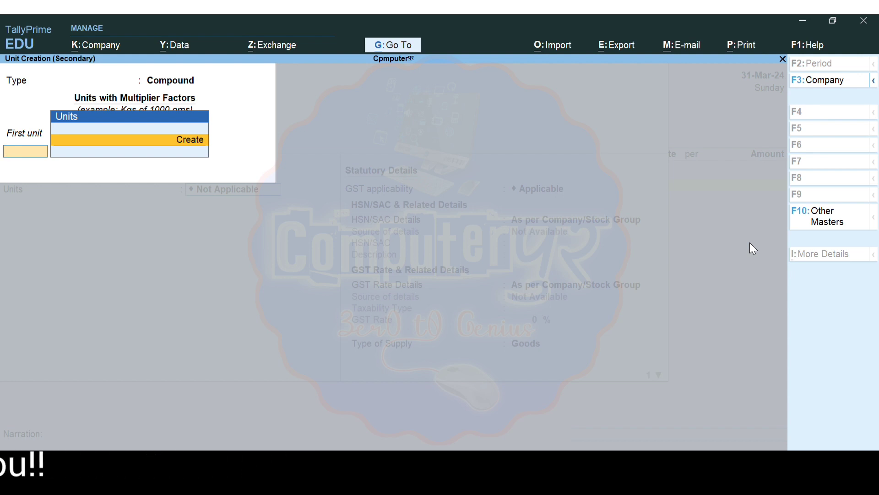
Create a simple unit with symbol "qtl" and 0 decimal places as the first unit of the compound unit
key(Return)
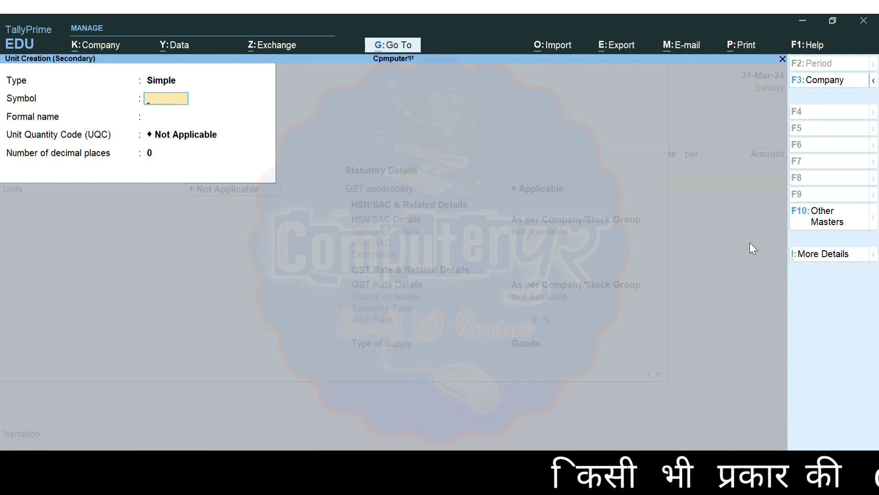
text(qt)
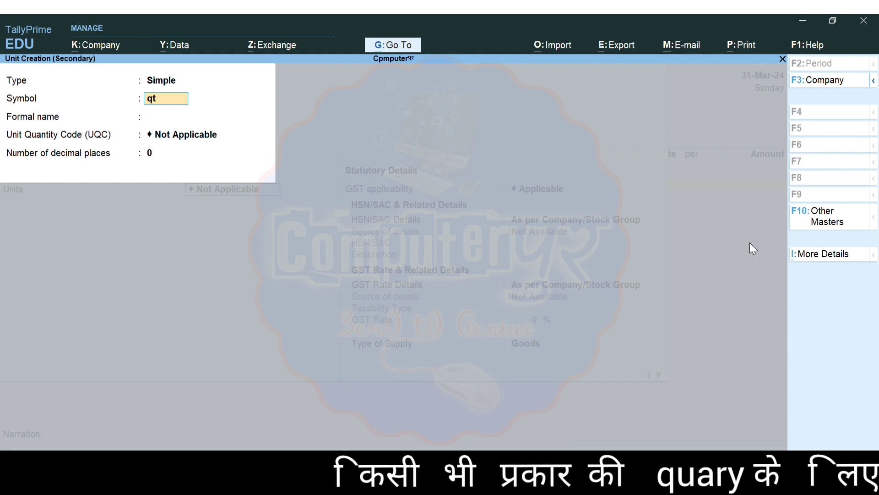
key(Return)
key(Return)
key(Return)
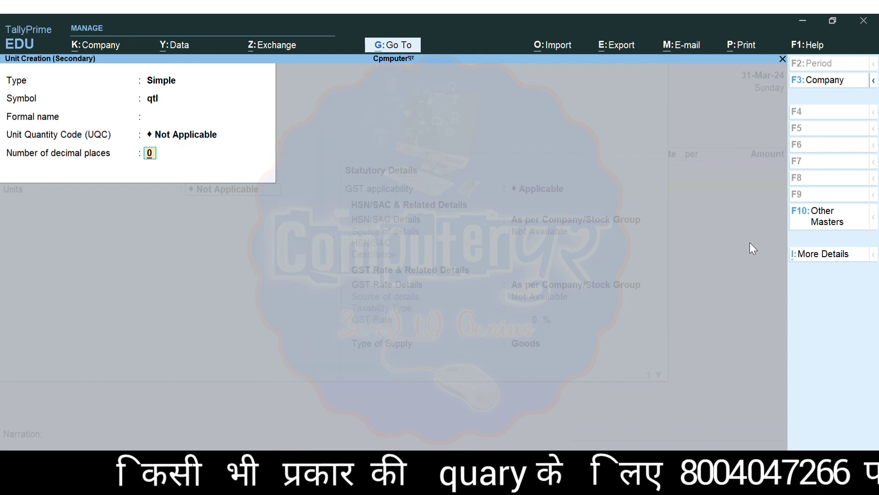
key(Return)
key(Return)
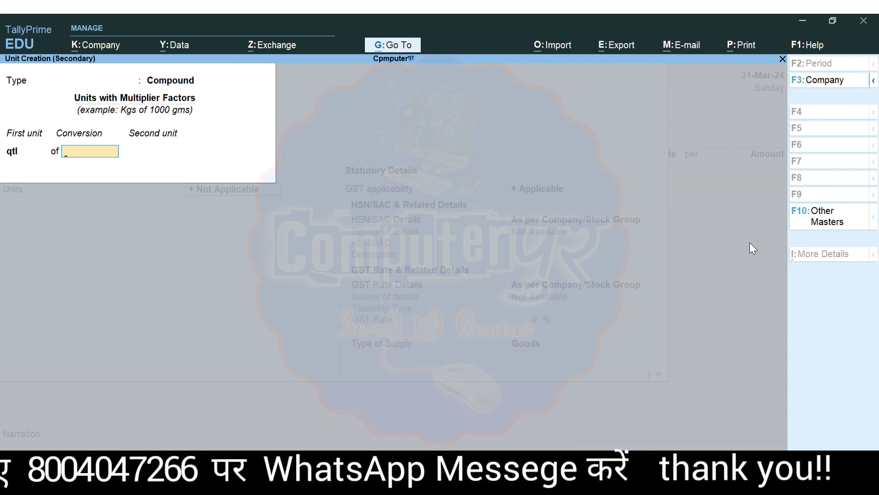
Set the conversion to 100, create the simple unit "kg" with 0 decimal places as second unit, and save the compound unit
text(100)
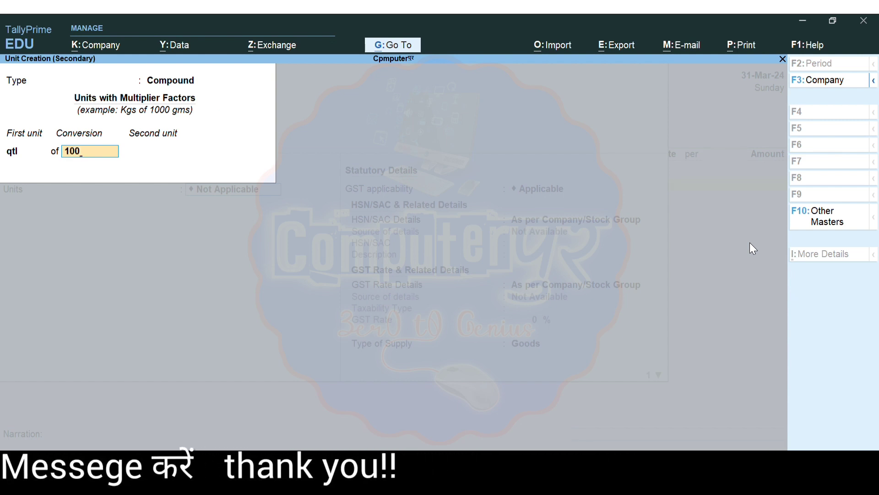
key(Return)
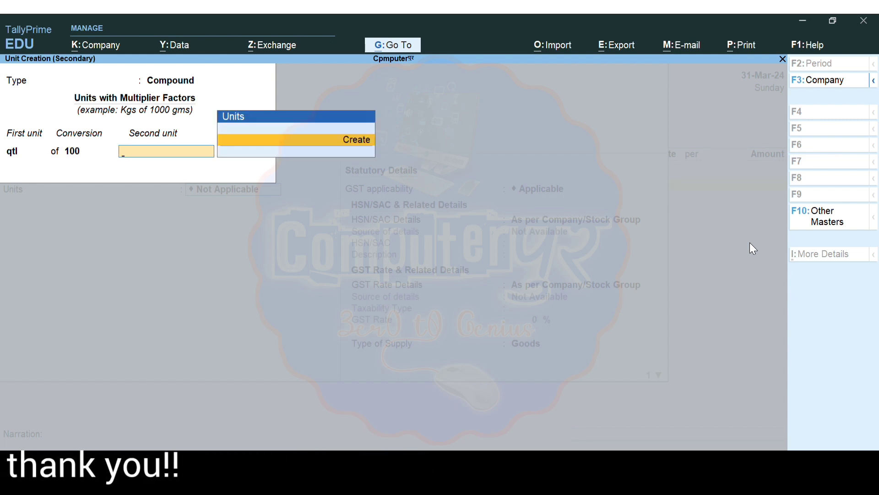
key(Return)
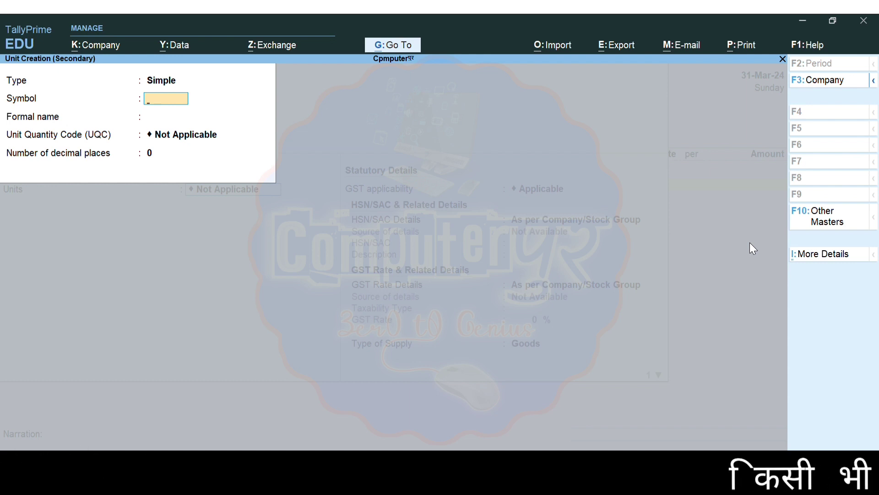
text(kg)
key(Return)
key(Return)
key(Return)
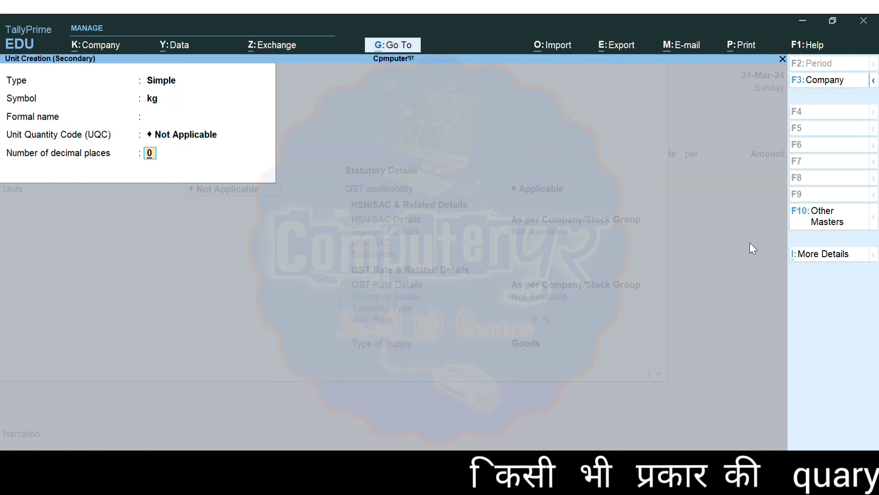
key(Return)
key(Return)
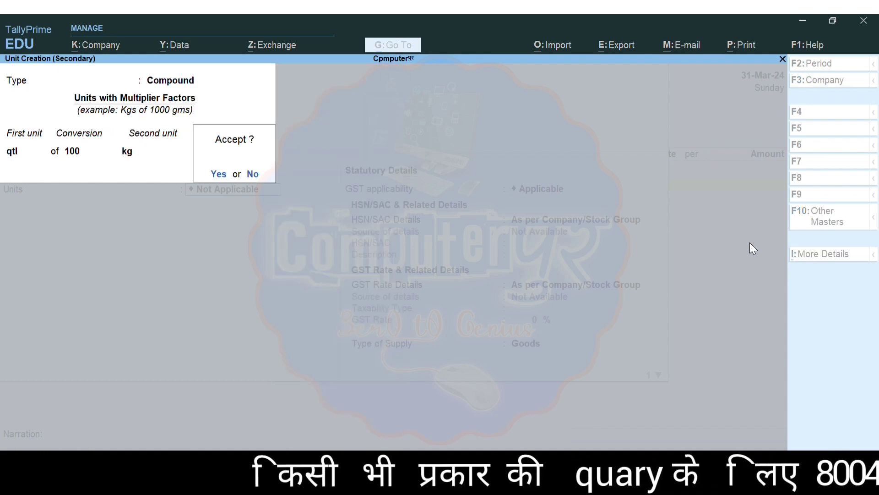
key(Return)
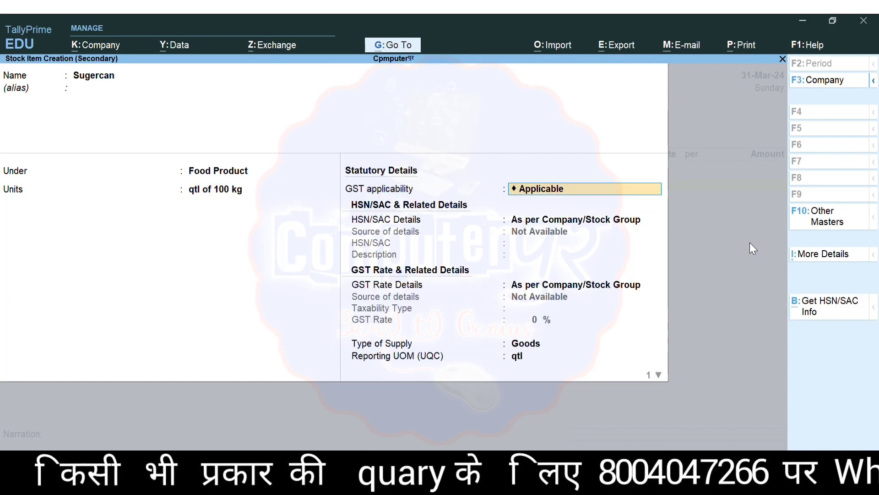
Keep the default statutory and GST details for the Sugercan stock item and save it
key(Return)
key(Return)
key(Return)
key(Return)
key(Return)
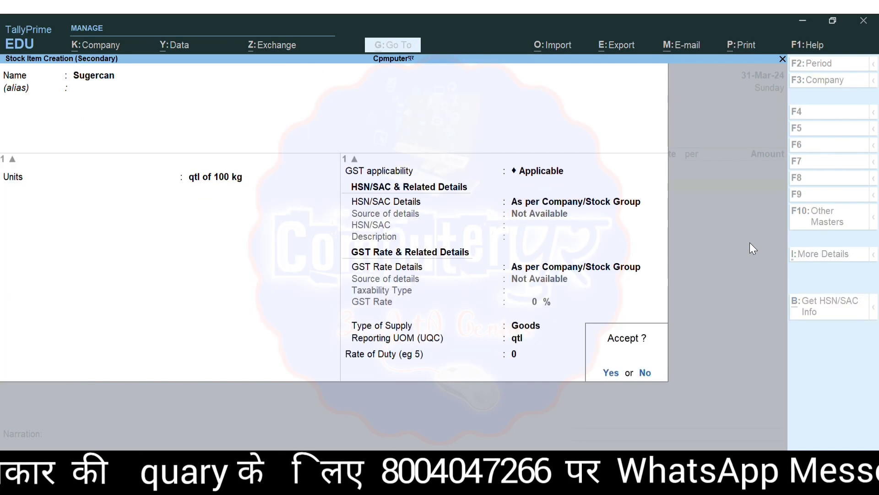
key(Return)
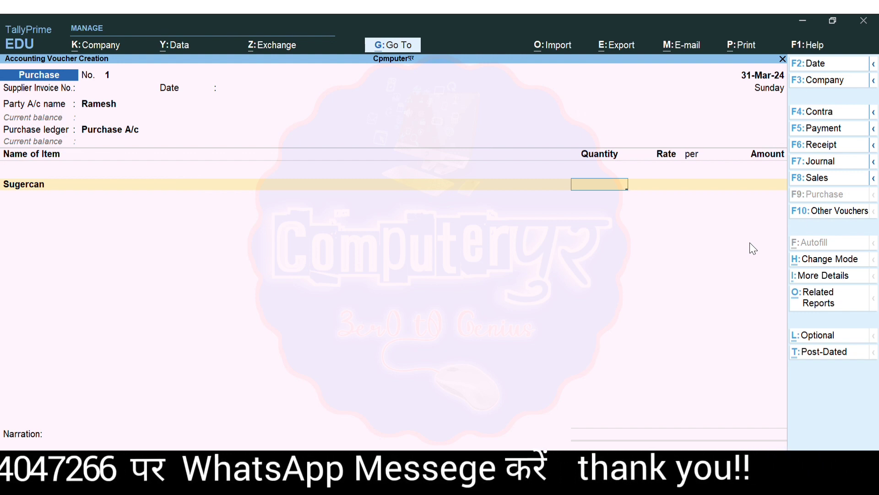
Enter 10 qtl of Sugercan at a rate of 400 per qtl and save the purchase voucher
text(10)
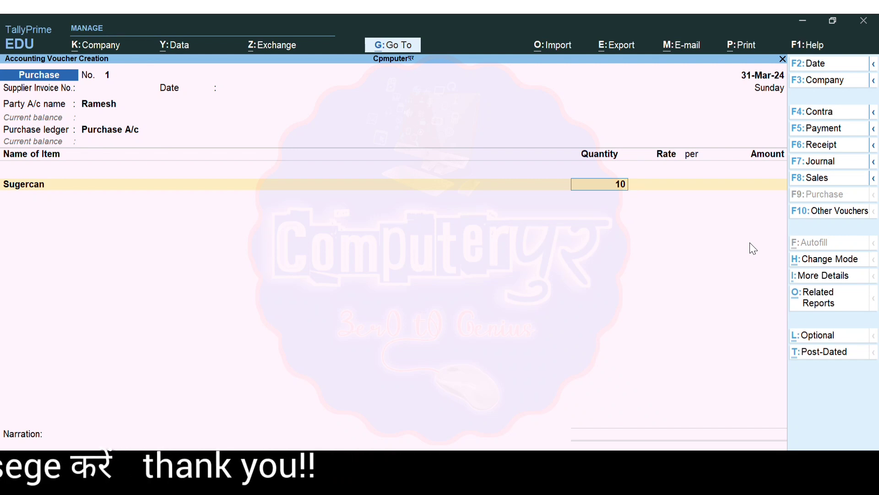
key(Return)
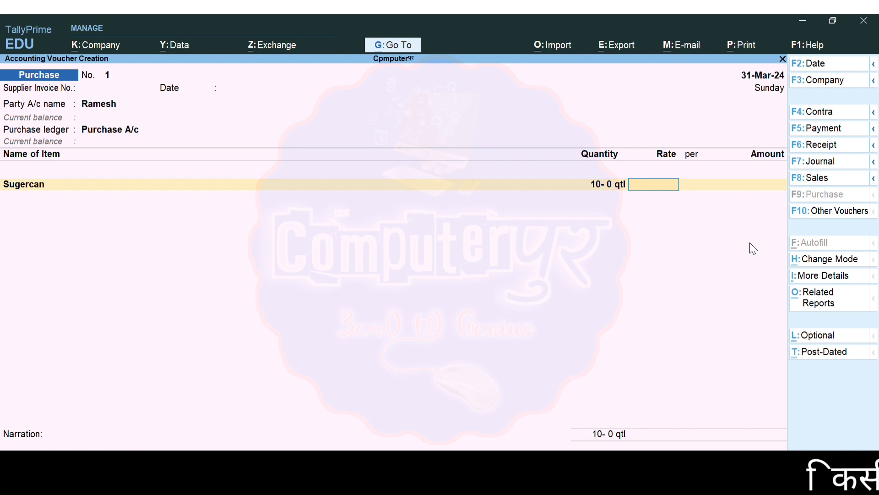
text(400)
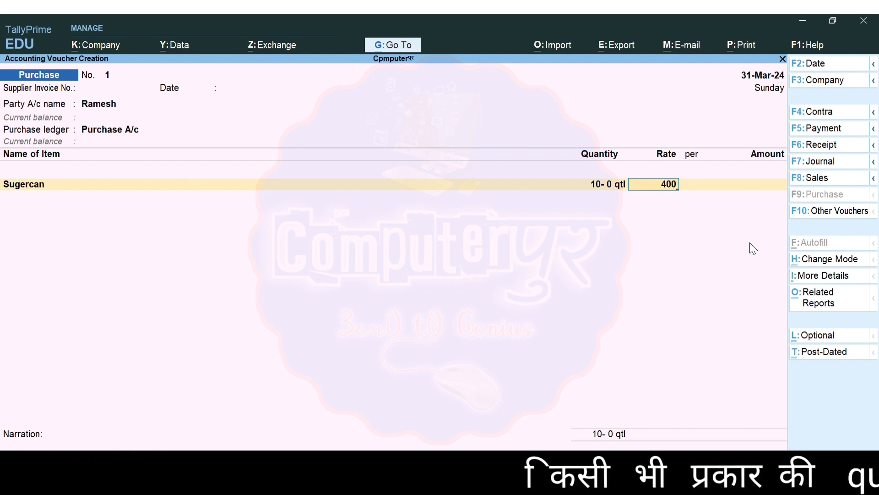
key(Return)
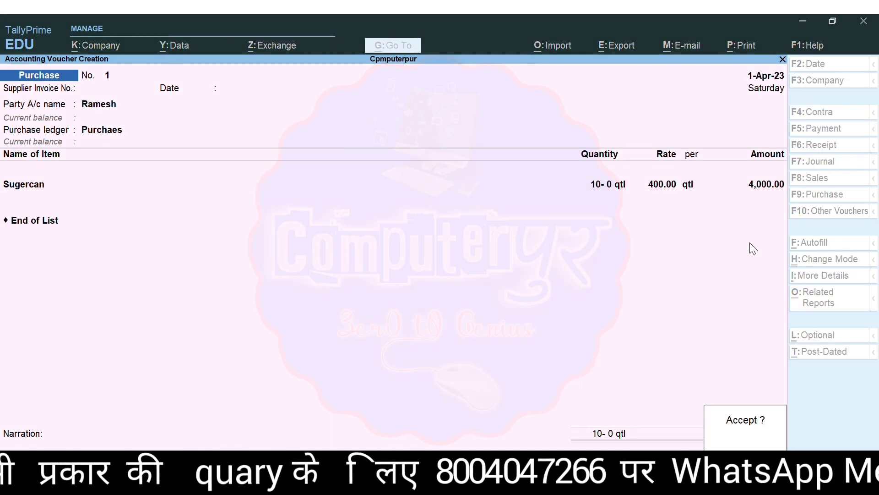
key(Return)
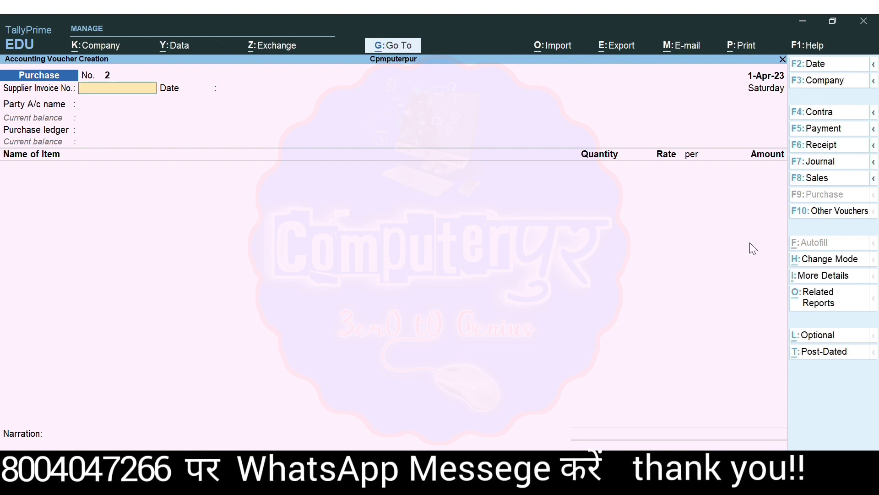
Start a sales voucher with Cash as the party account, keeping the dispatch and party details at default
key(Escape)
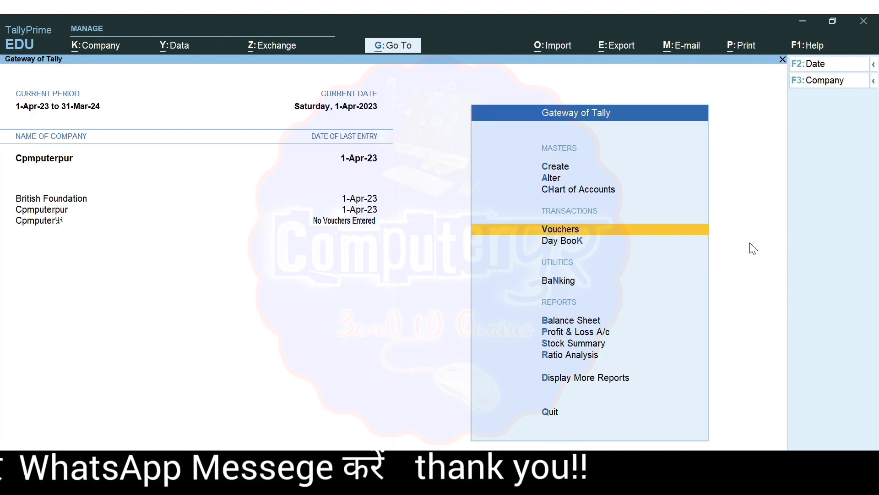
key(Return)
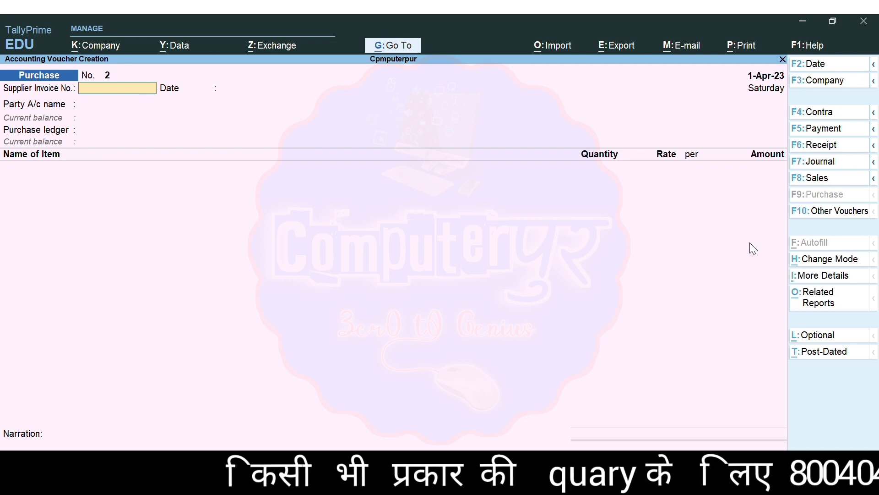
key(F8)
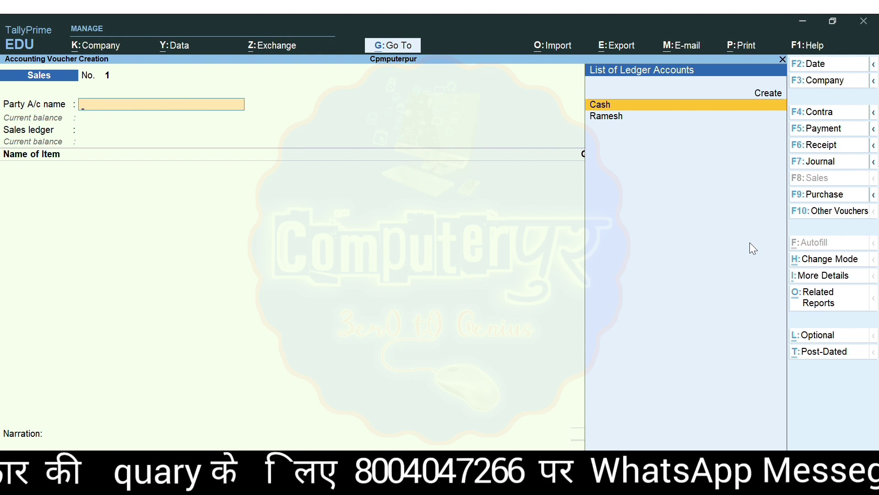
key(Return)
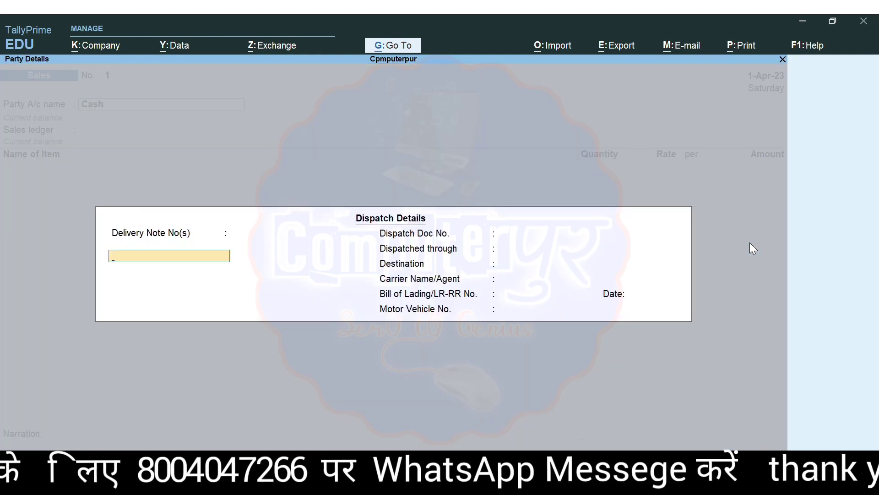
key(ctrl+a)
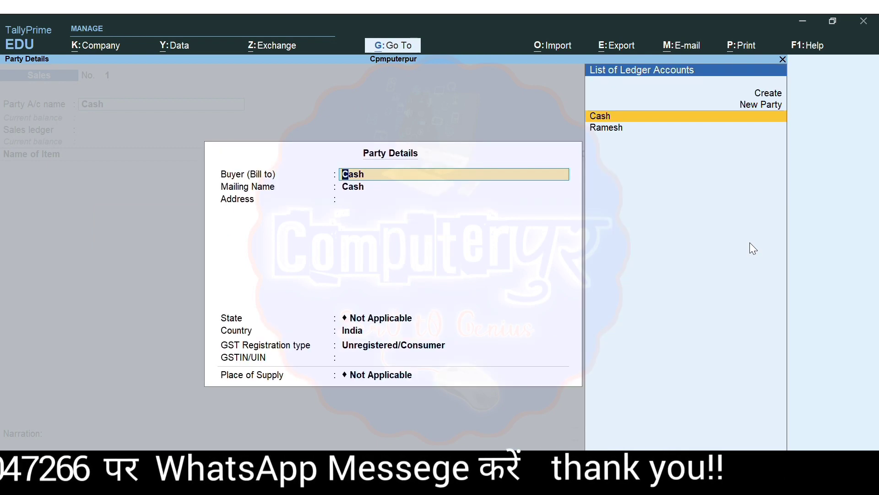
key(ctrl+a)
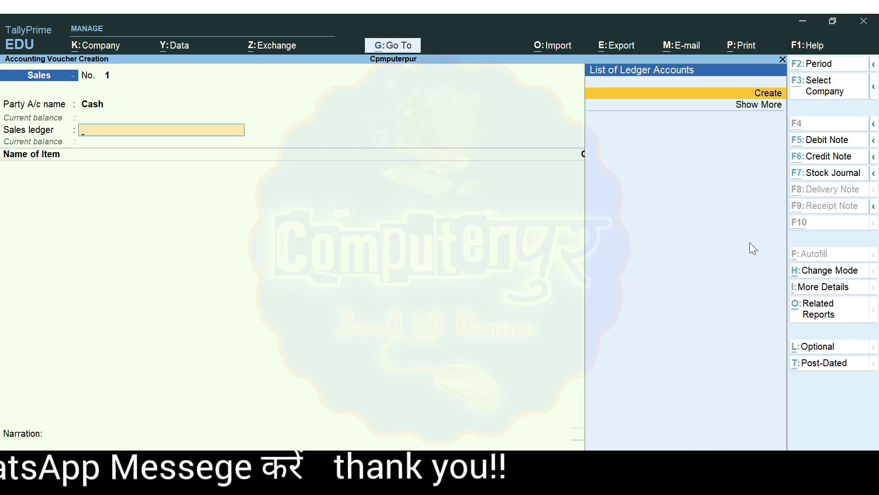
Create the sales ledger "Sale A/c" under Sales Accounts without an alias and save it with default settings
key(alt+c)
text(Sale a)
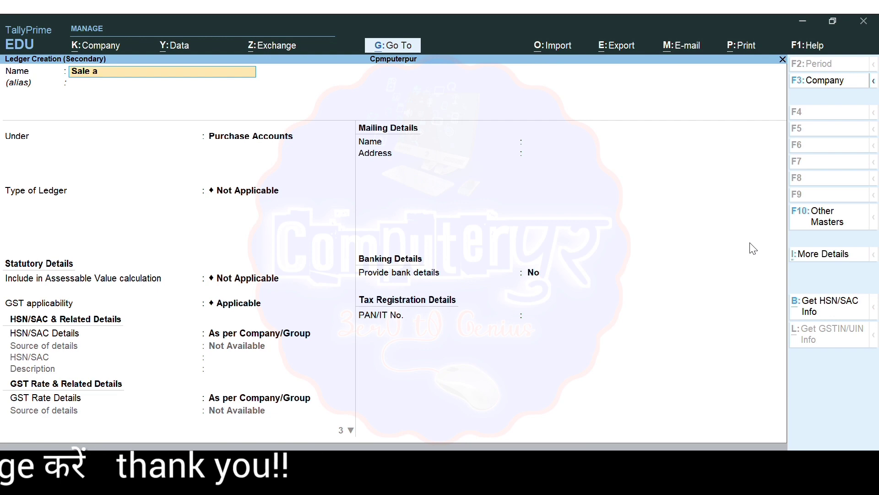
text(/c)
key(Return)
key(Return)
text(Sa)
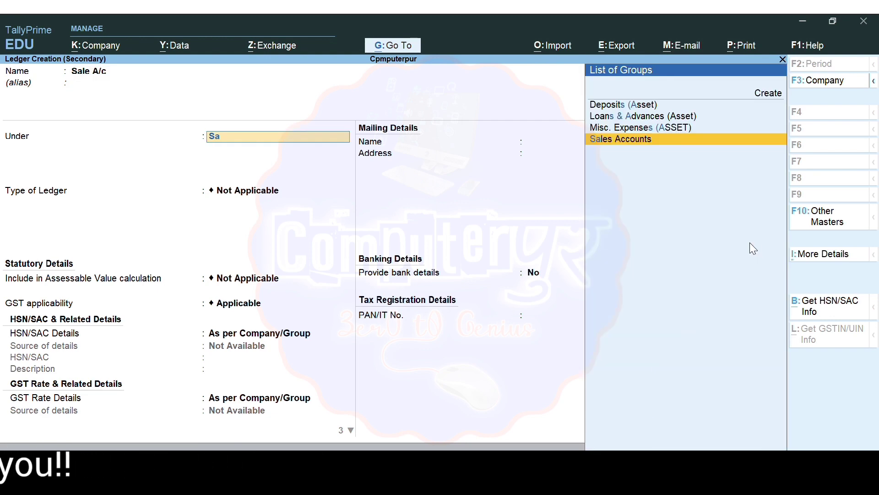
key(Return)
key(ctrl+a)
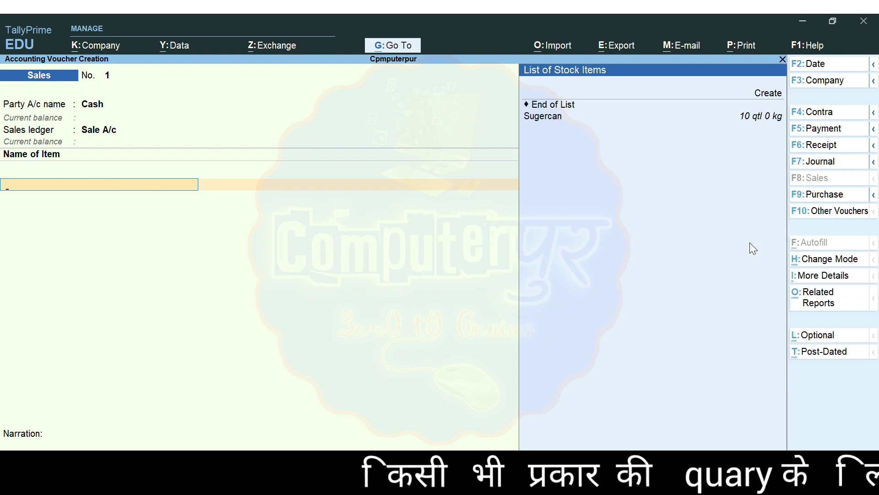
Add Sugercan as the sales item with a quantity of 2 qtl and a rate of 400 per qtl
key(Down)
key(Down)
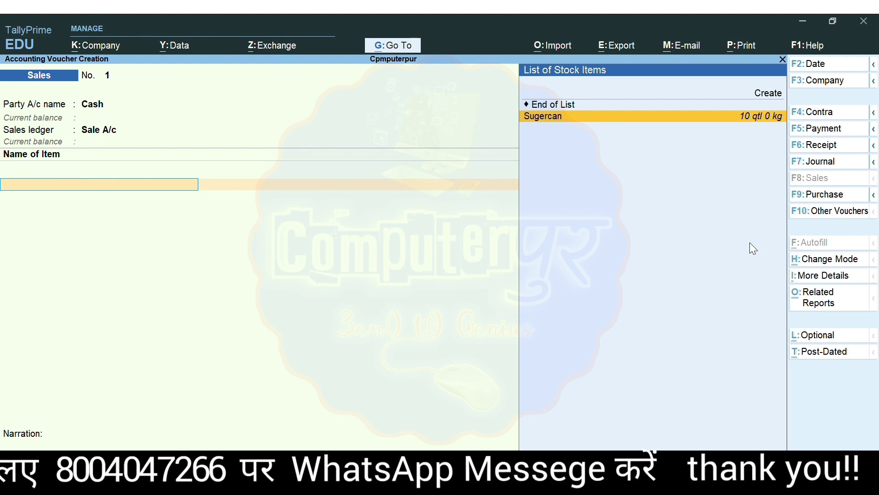
key(Return)
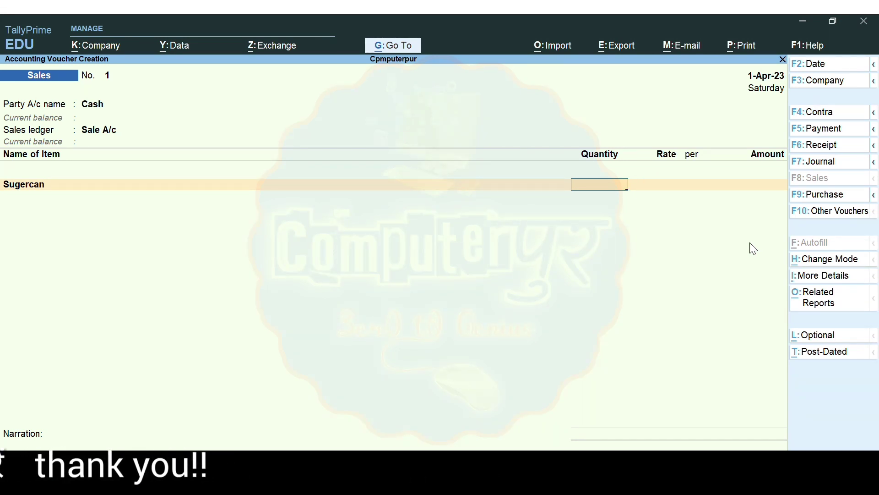
text(2)
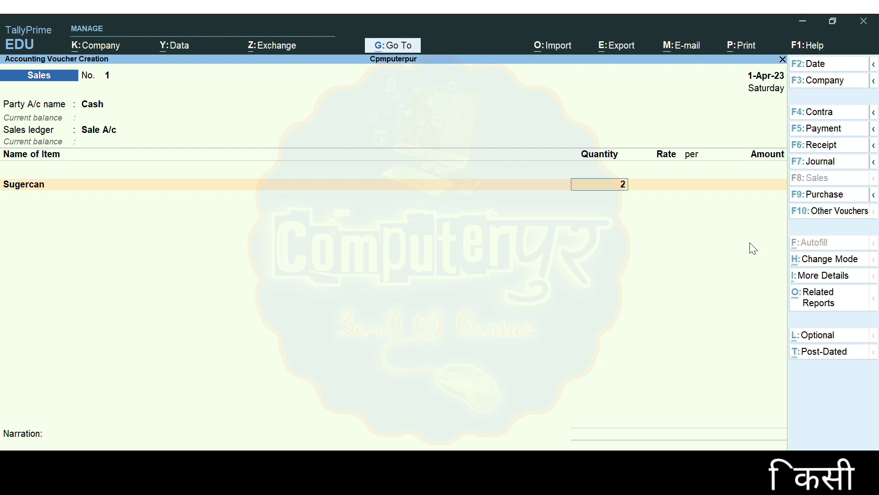
key(Return)
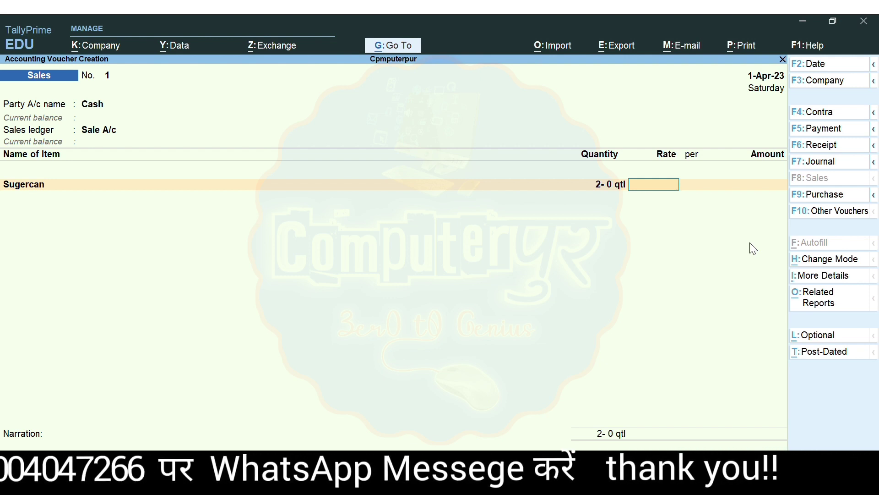
text(400)
key(Return)
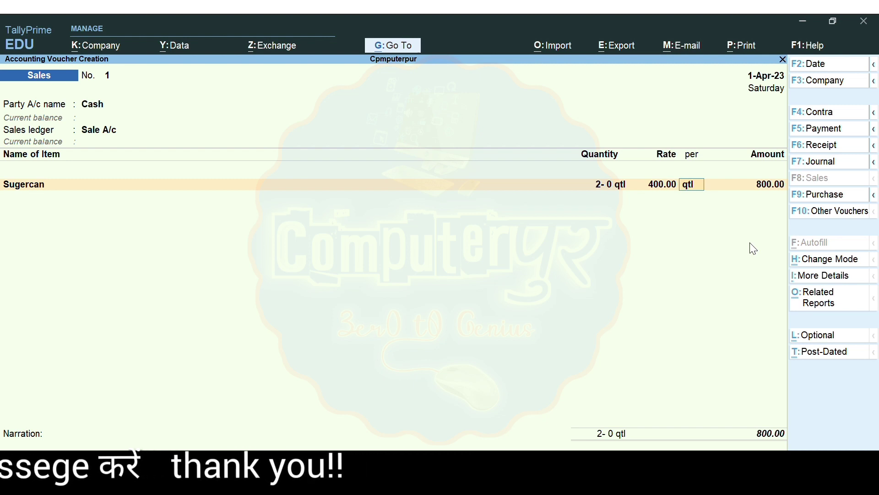
Change the quantity of the Sugercan sales line to 45 kg
key(BackSpace)
key(BackSpace)
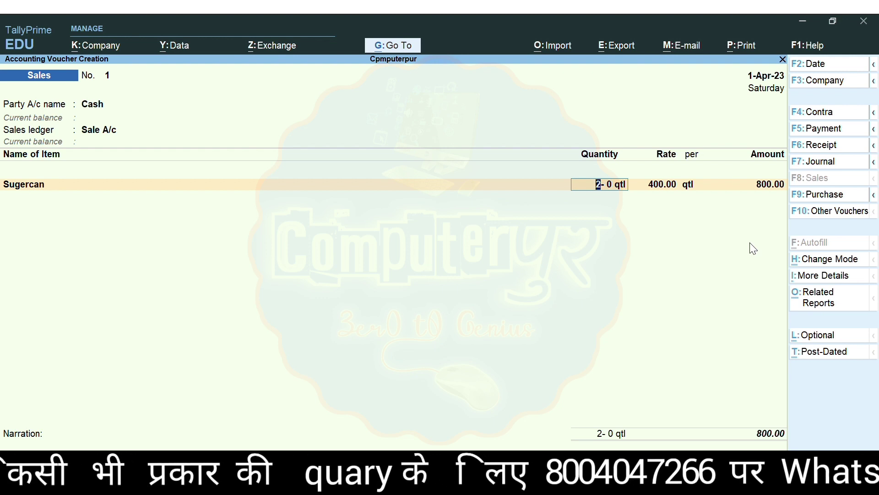
text(45)
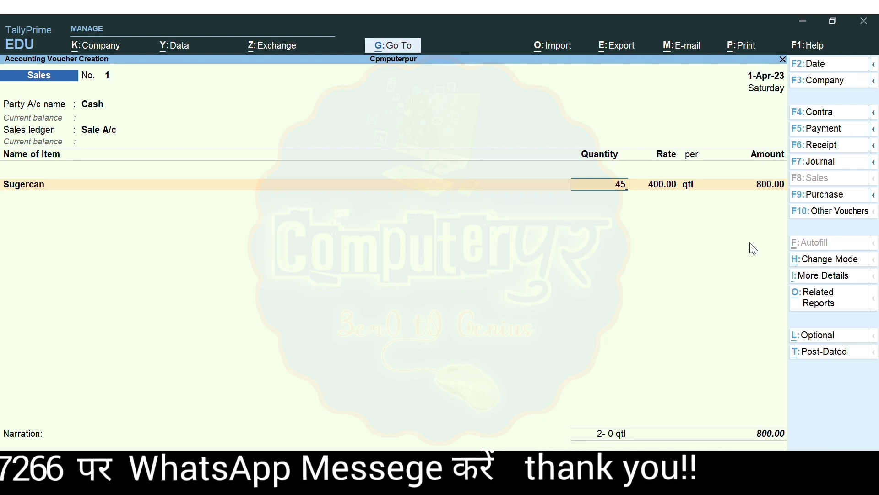
text(k)
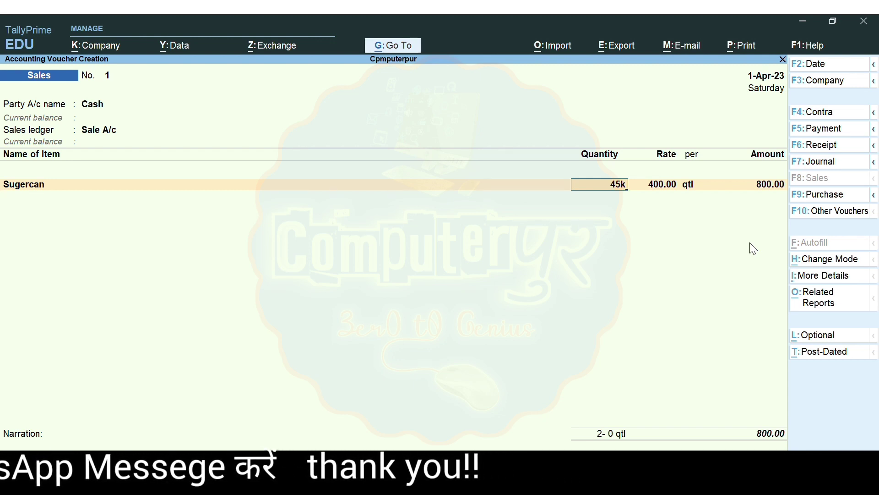
key(Return)
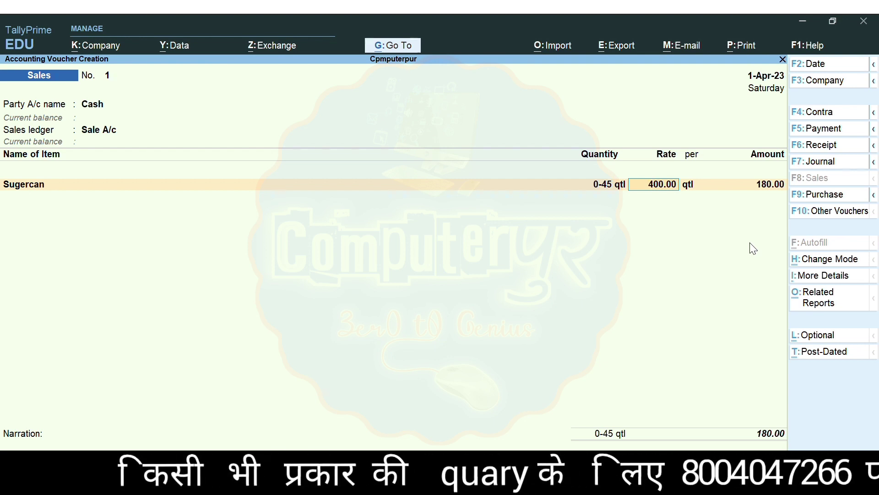
Try entering the quantity of the Sugercan sales line as 45 without a unit
key(Return)
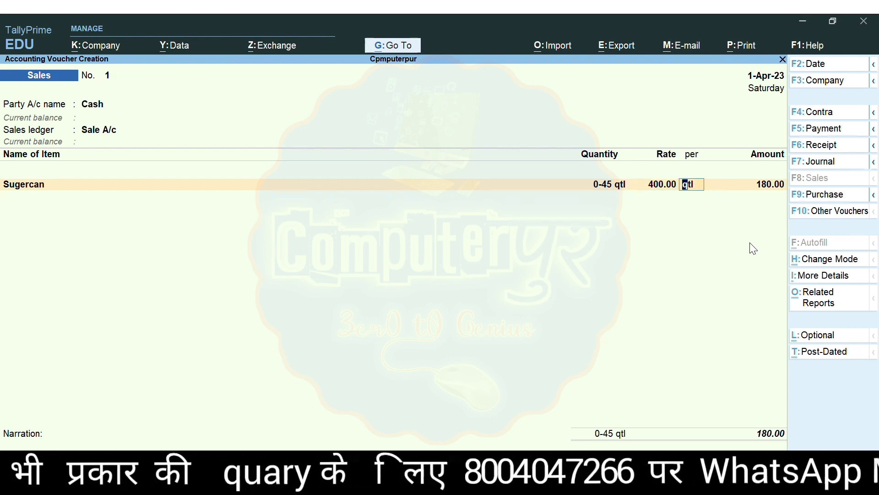
key(Return)
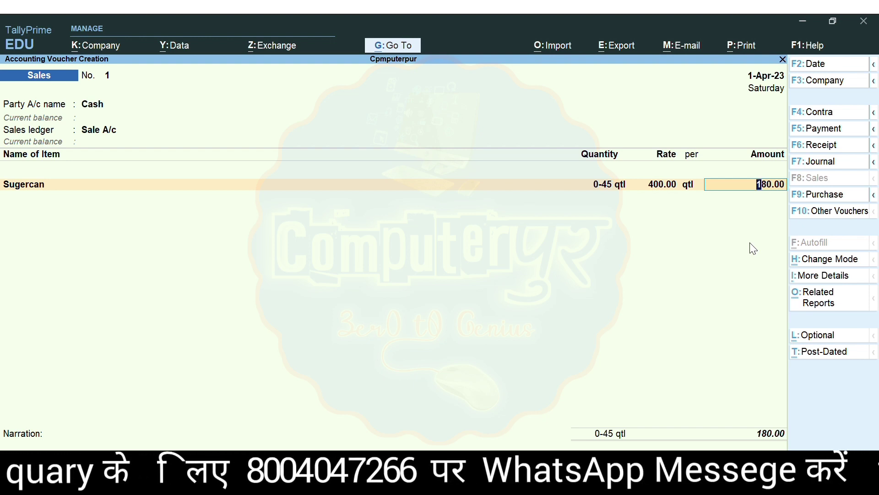
key(BackSpace)
key(BackSpace)
key(BackSpace)
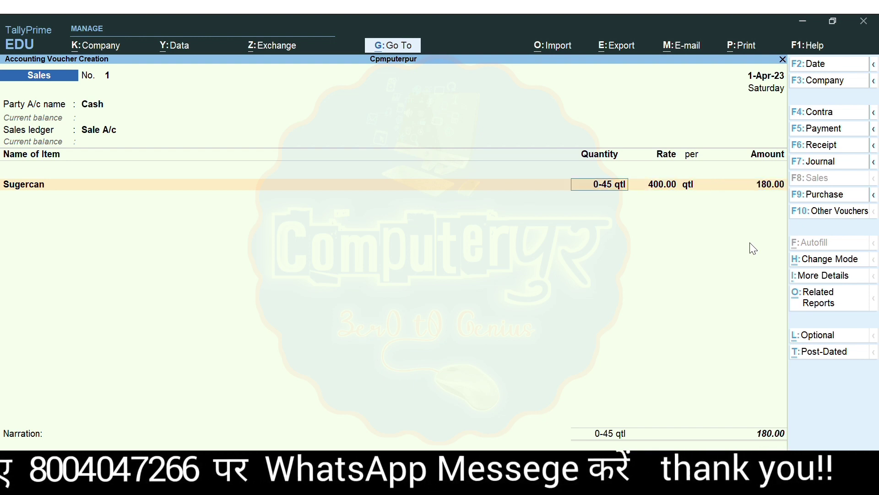
text(45)
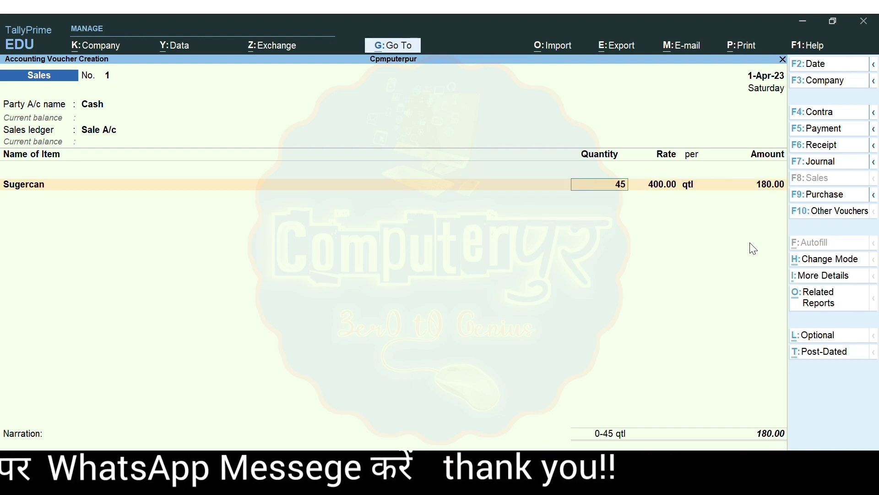
key(Return)
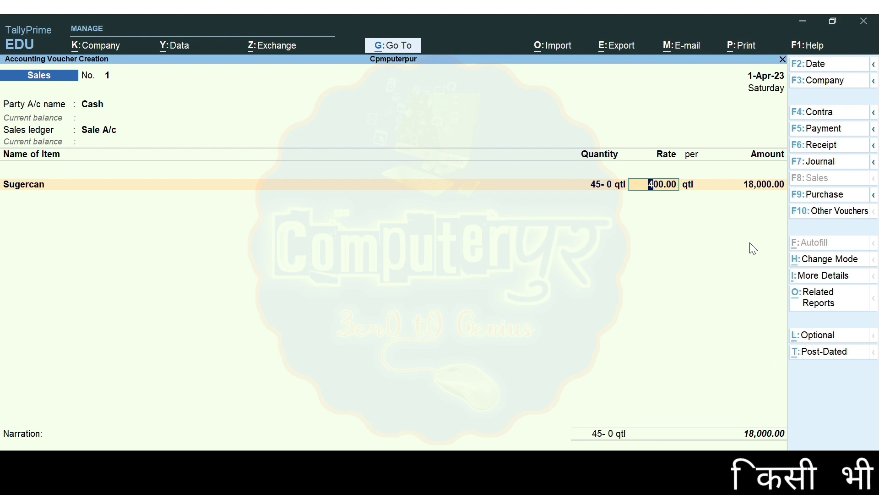
Set the quantity of the Sugercan sales line to 45 with the kg unit
key(BackSpace)
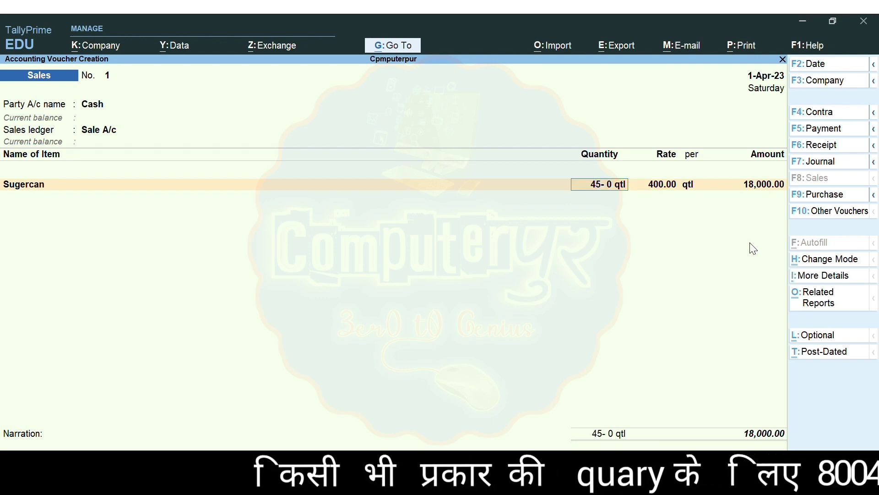
text(45)
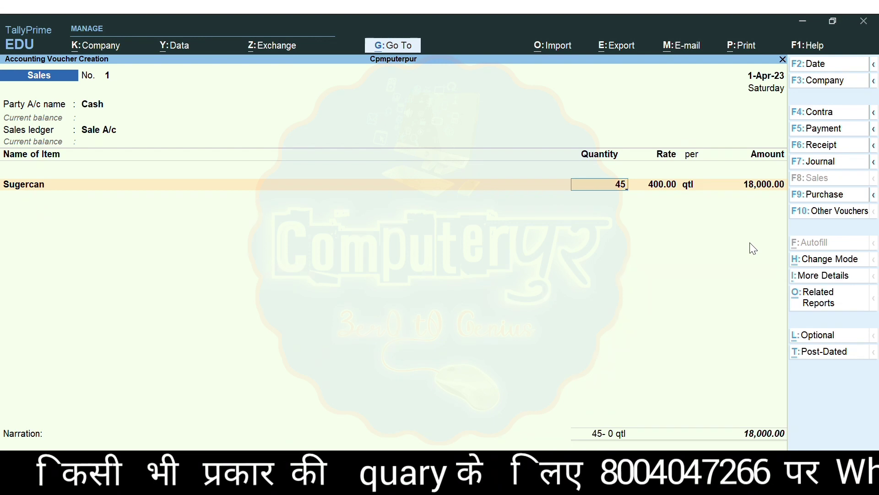
text(k)
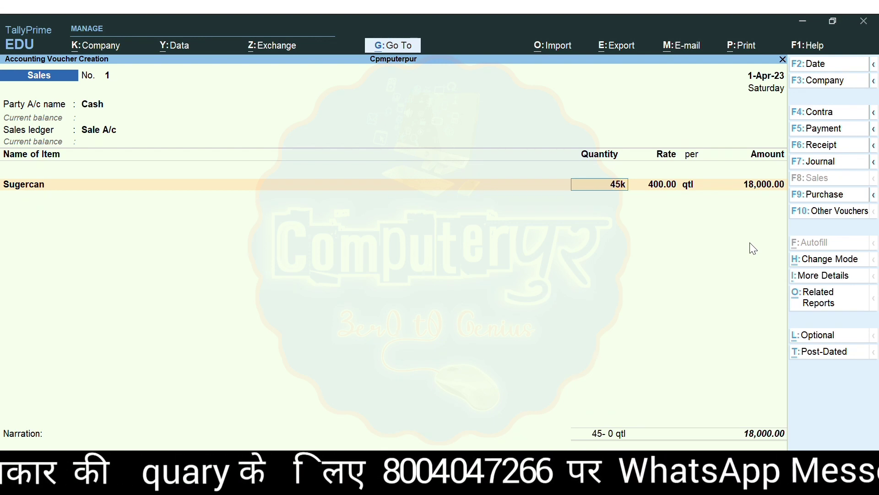
key(Return)
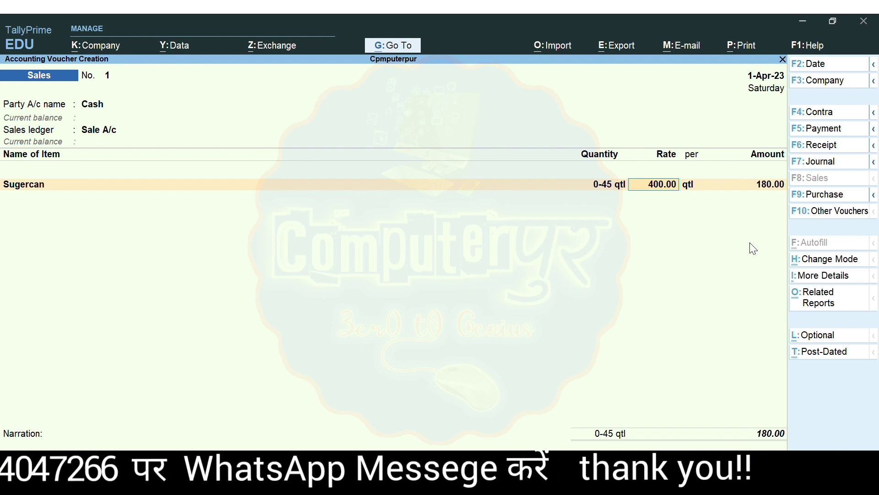
Accept the Sugercan line, end the item list, leave the narration blank and save the sales voucher
key(Return)
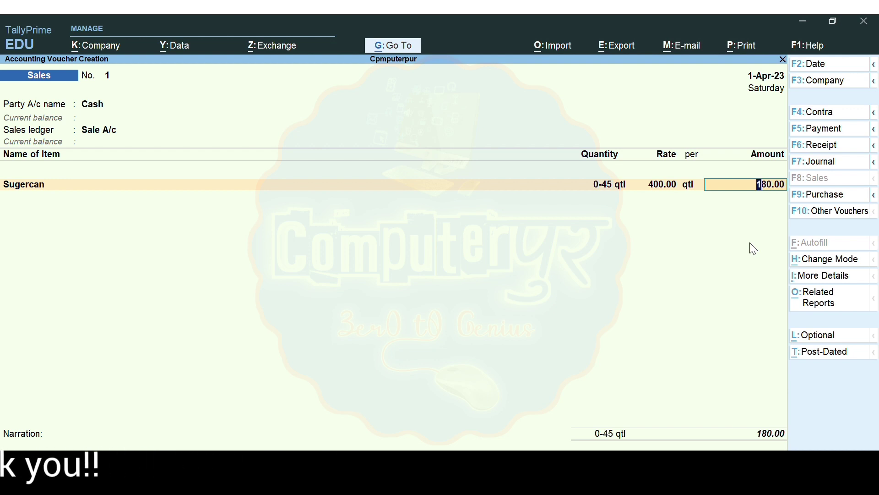
key(Return)
key(Return)
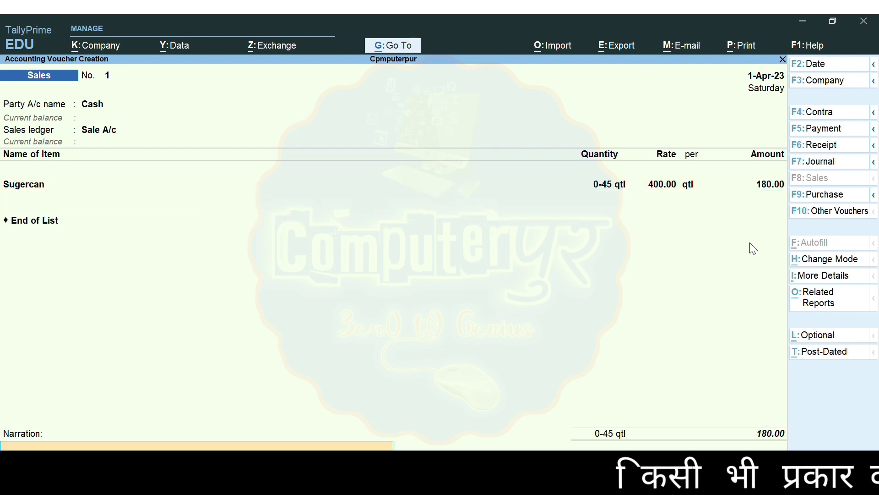
key(Return)
key(Return)
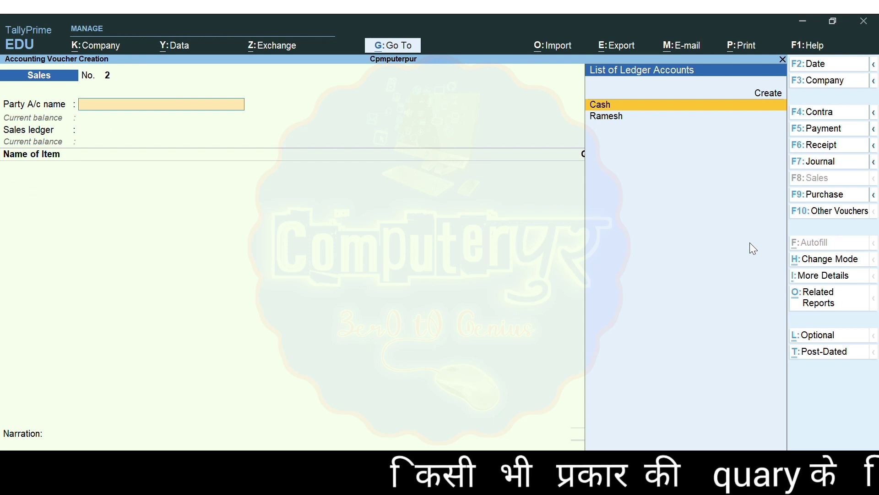
Start a purchase voucher with Cash as the party account and Purchaes as the purchase ledger, keeping receipt and party details at default
key(F9)
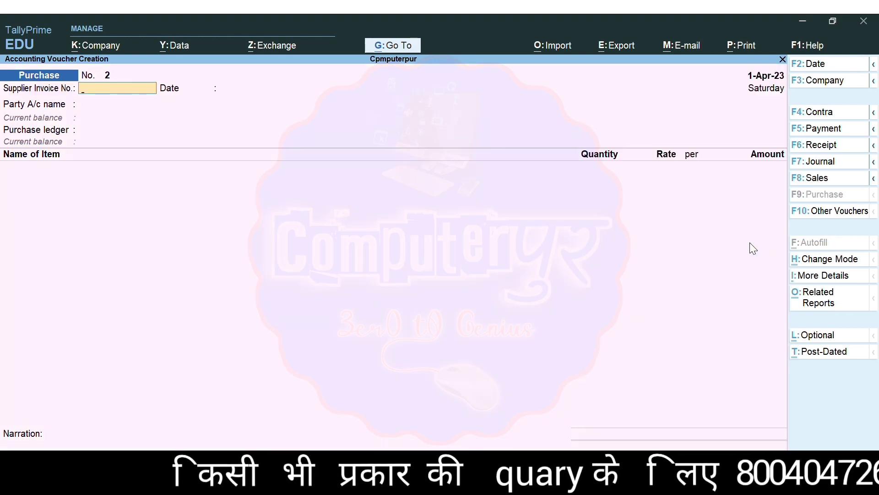
key(Return)
key(Return)
key(Return)
key(Return)
key(Return)
key(Return)
key(Return)
key(Return)
key(Return)
key(Return)
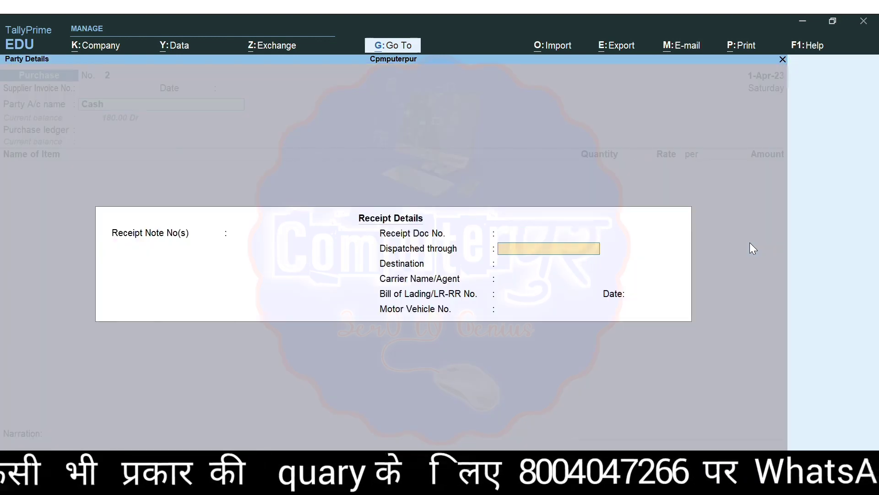
key(Return)
key(Return)
key(Return)
key(Return)
key(Return)
key(Return)
key(Return)
key(Return)
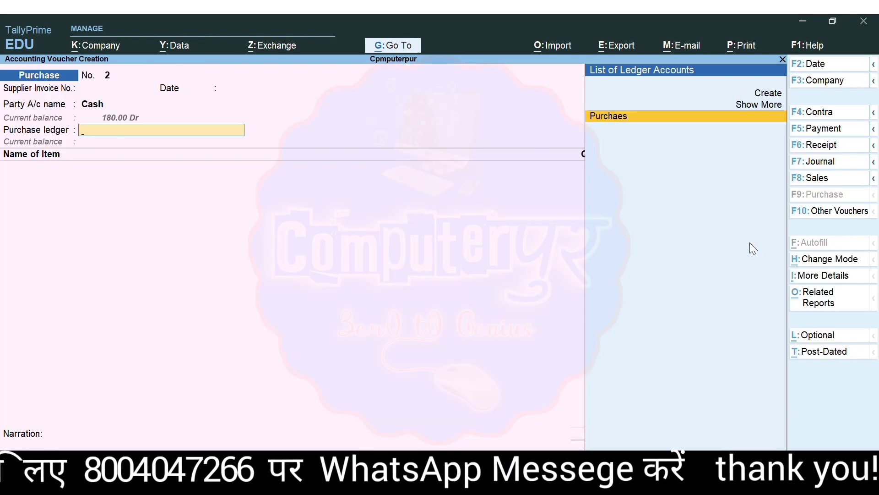
key(Return)
Start creating a stock item named Rice without an alias under the Food Product group
key(alt+c)
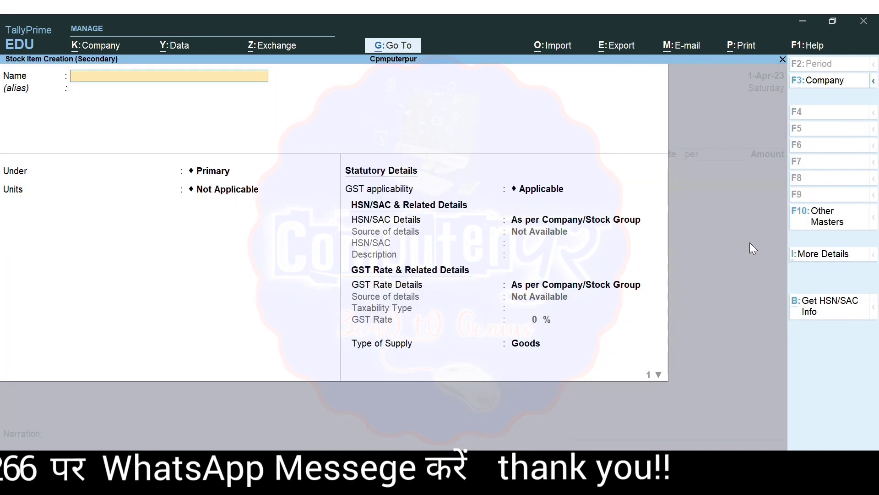
text(Rice)
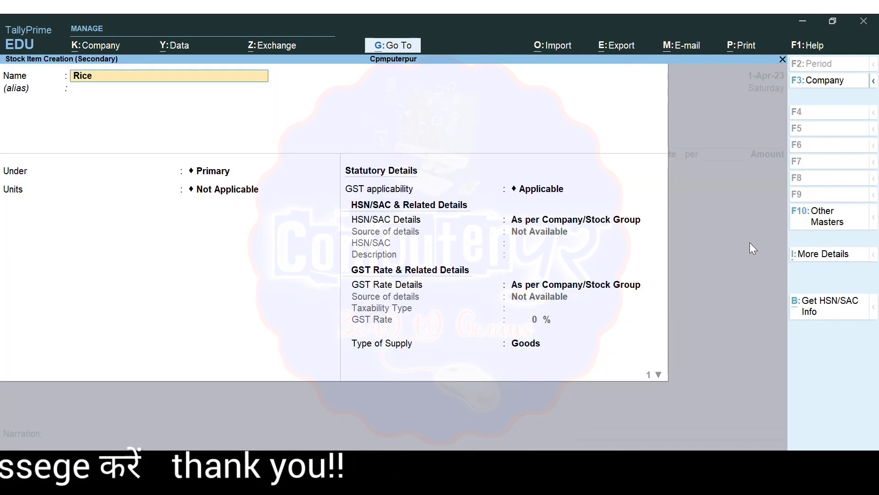
key(Return)
key(Return)
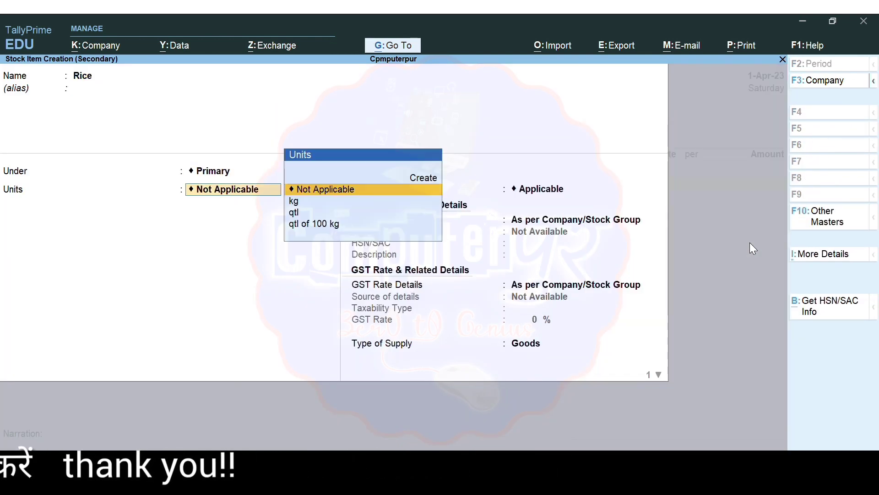
key(BackSpace)
key(Down)
key(Return)
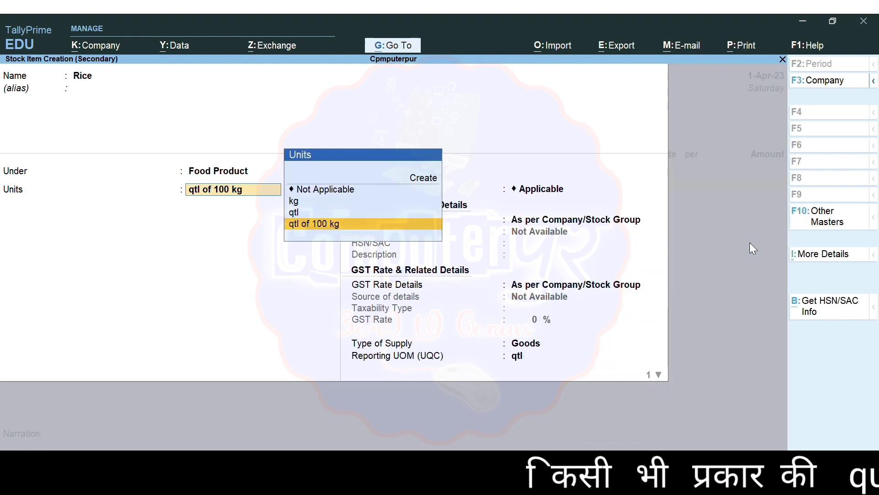
Create a simple unit with the symbol bag, no formal name and no unit quantity code for the Rice item
key(alt+c)
text(bag)
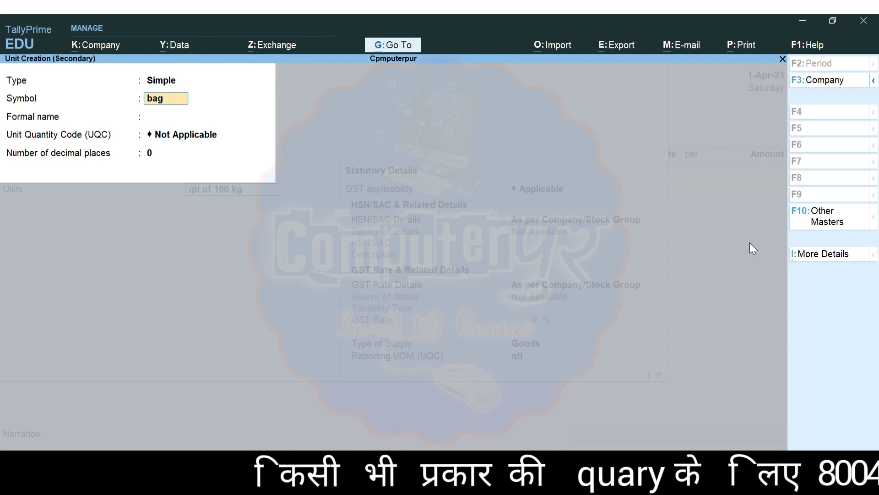
key(Return)
key(Return)
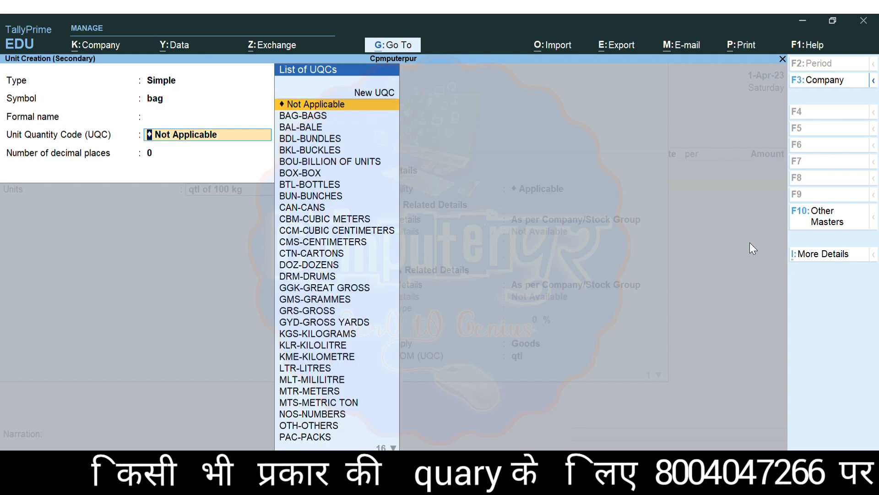
key(Return)
key(Return)
key(Return)
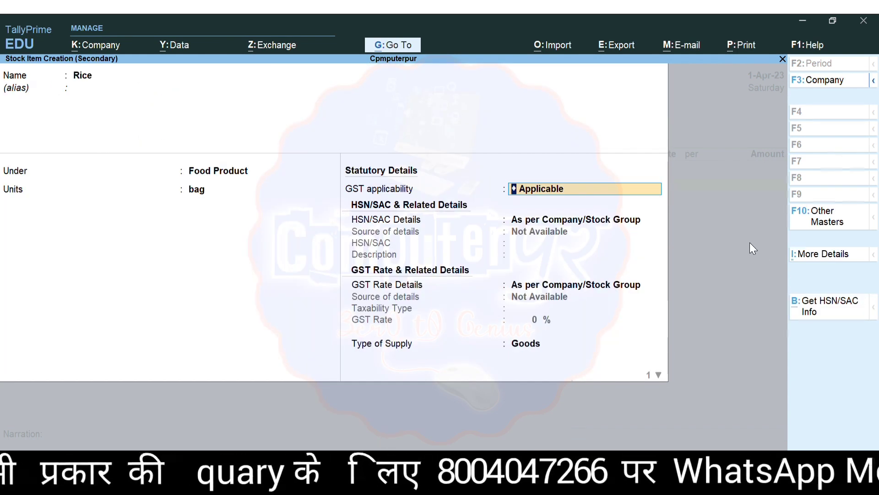
Create the compound unit bag of 30 kg as the unit of the Rice item
key(BackSpace)
key(alt+c)
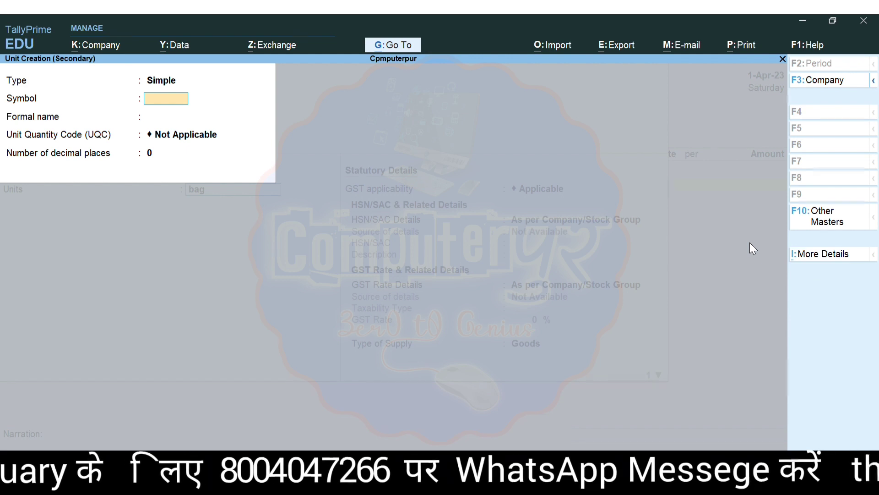
key(BackSpace)
key(Up)
key(Return)
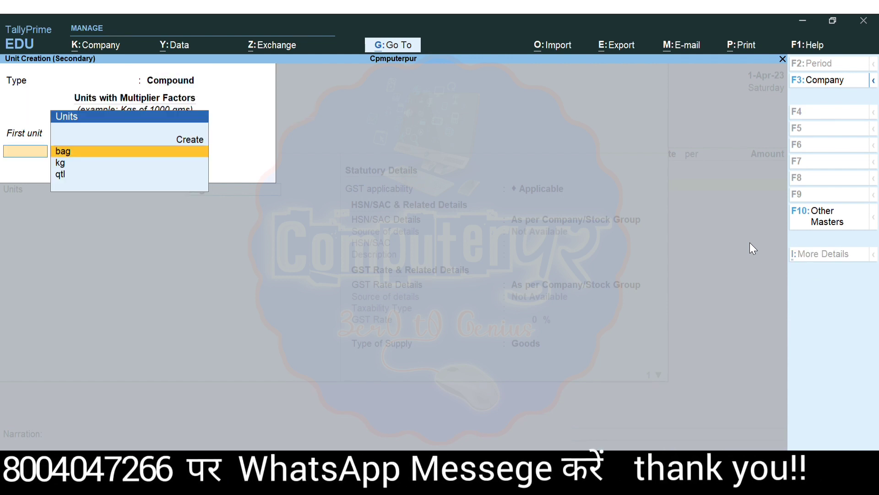
key(Return)
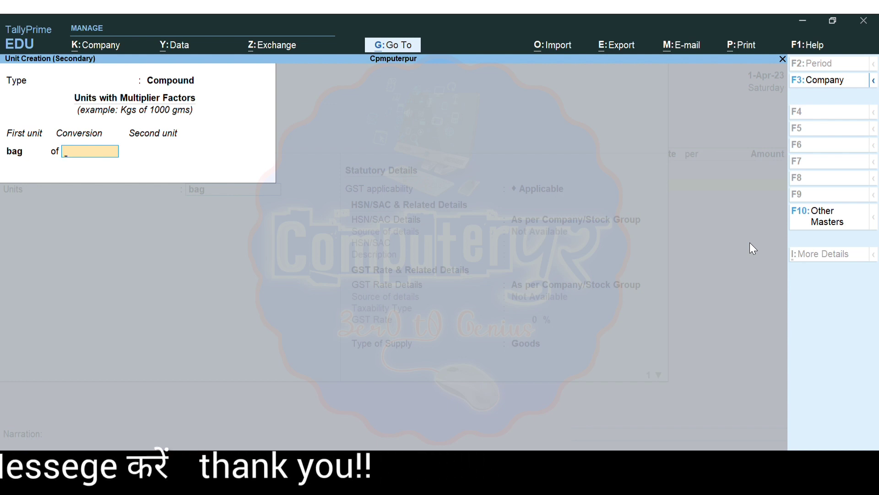
text(30)
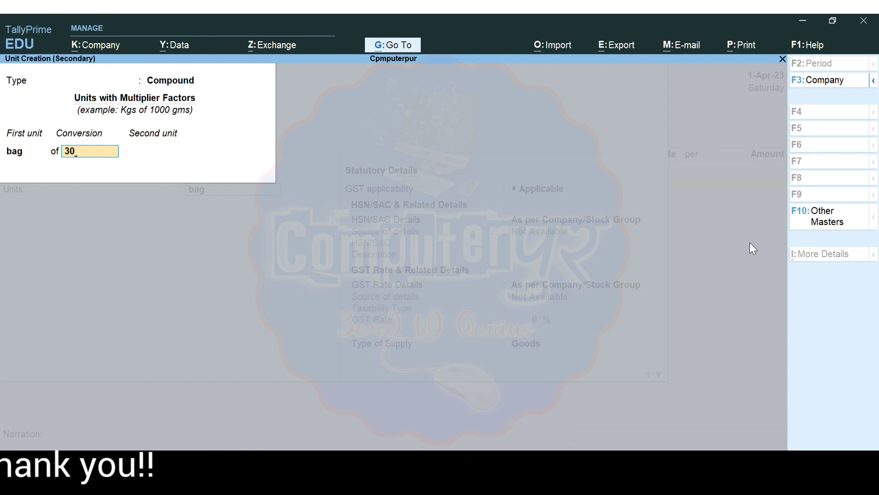
key(Return)
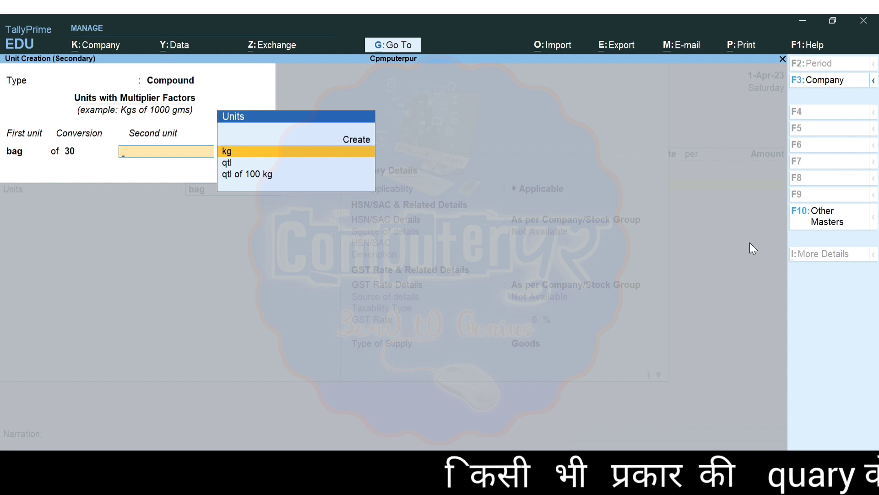
key(Return)
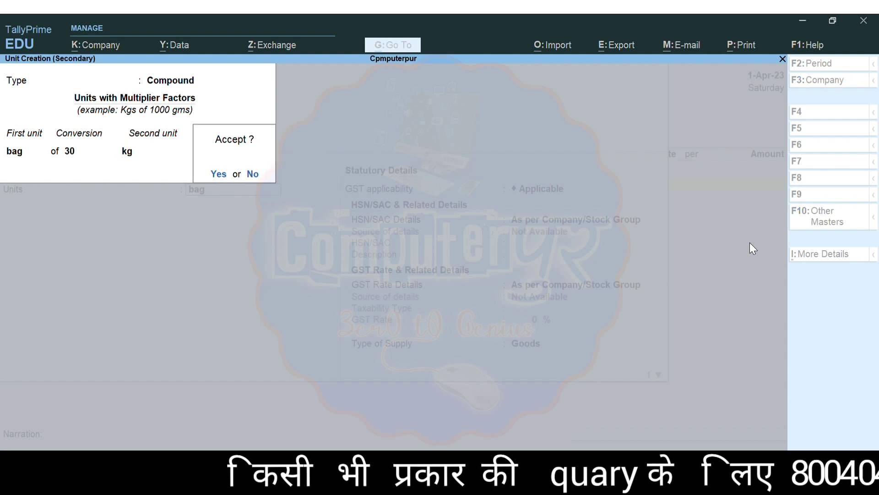
key(Return)
Keep the default GST and supply details of the Rice item and save it into the purchase voucher
key(Return)
key(Return)
key(Return)
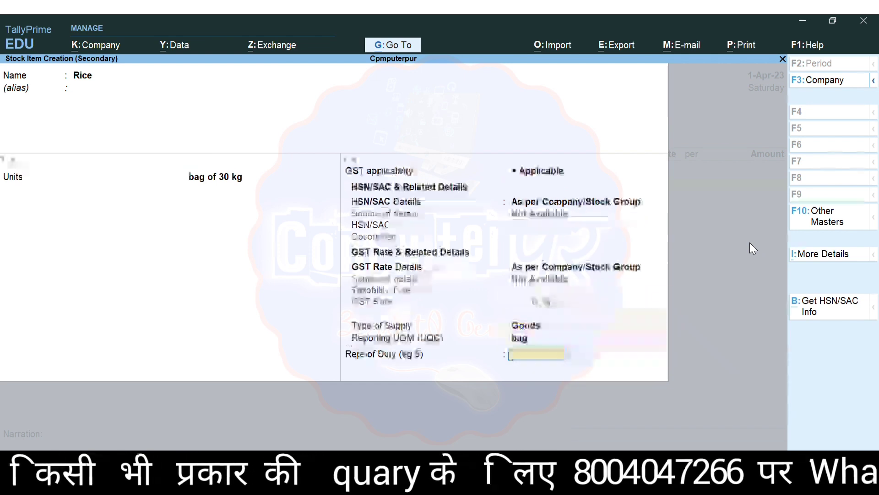
key(Return)
key(Return)
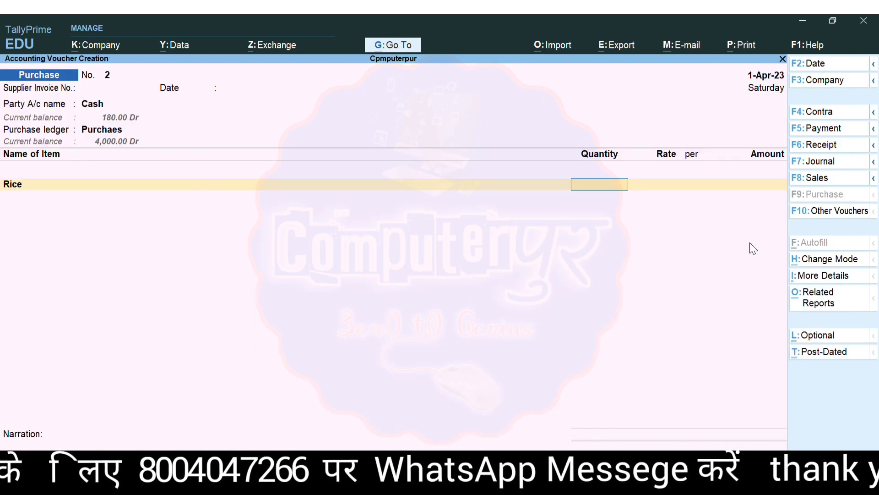
Enter 25 bags at a rate of 2,300 per bag for the Rice purchase line
text(25)
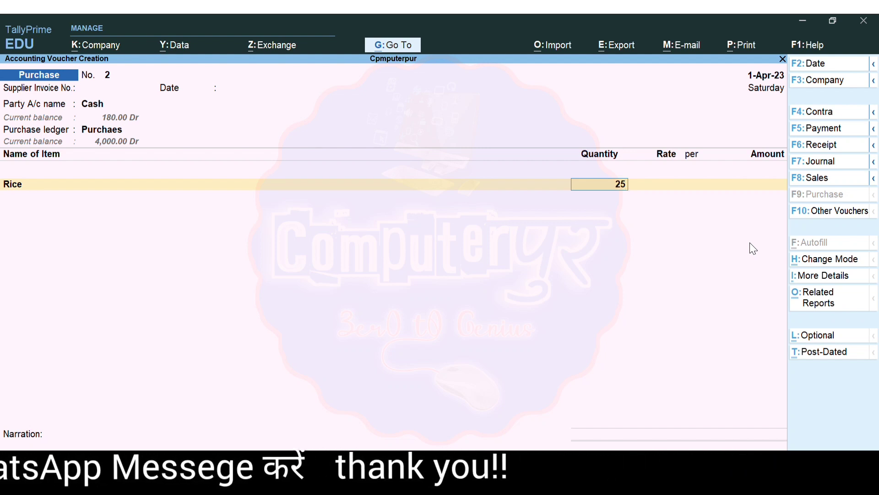
key(Return)
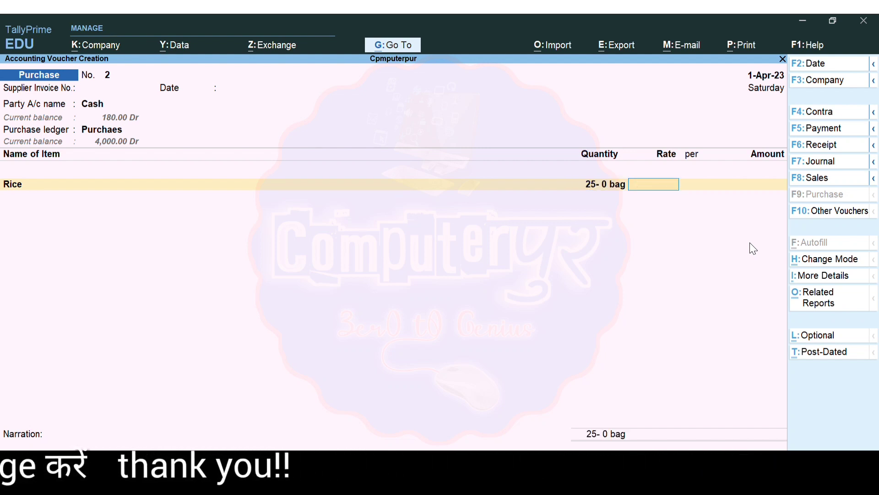
text(2,3)
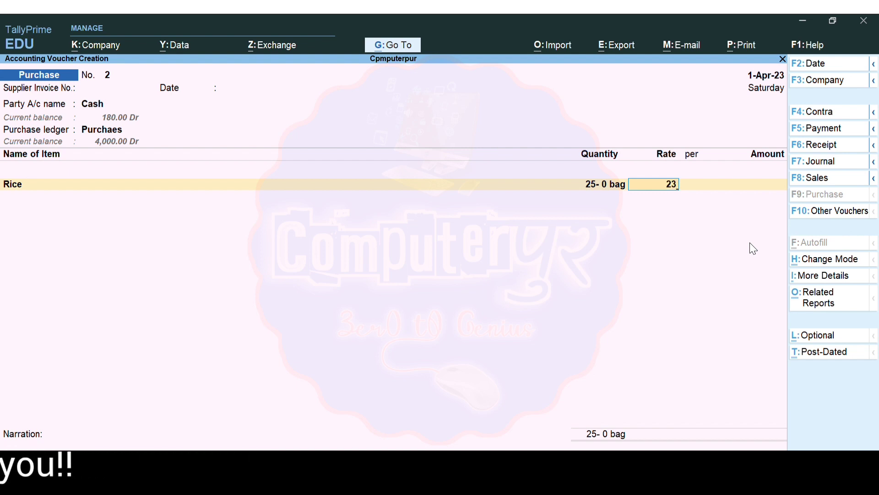
text(00.0)
key(BackSpace)
key(Return)
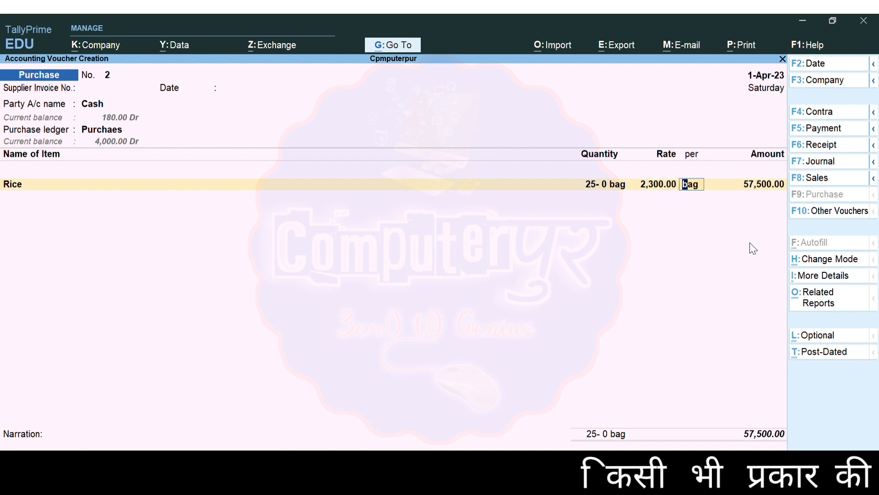
key(Return)
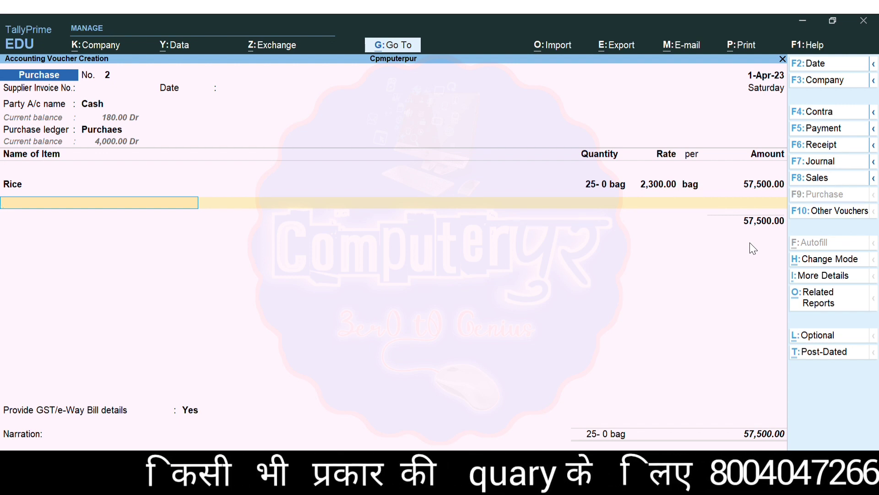
End the item list, keep the default GST/e-Way Bill details with a blank narration, and save the Rice purchase voucher
key(Return)
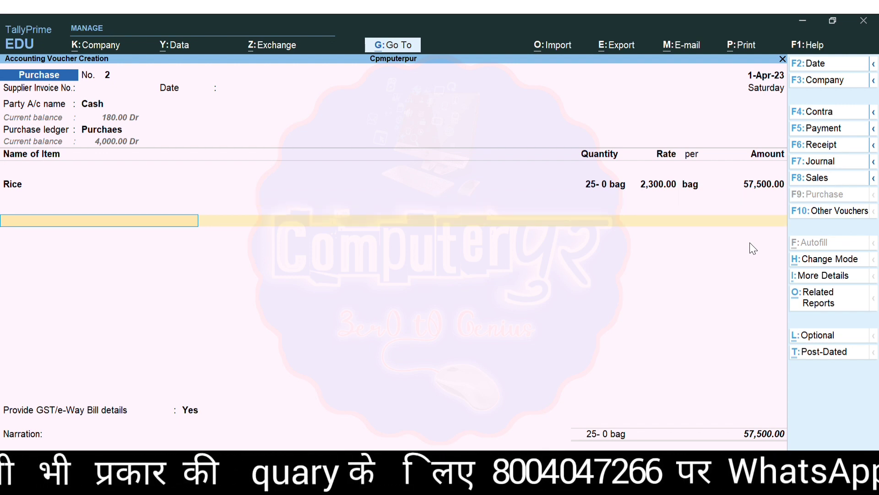
key(Return)
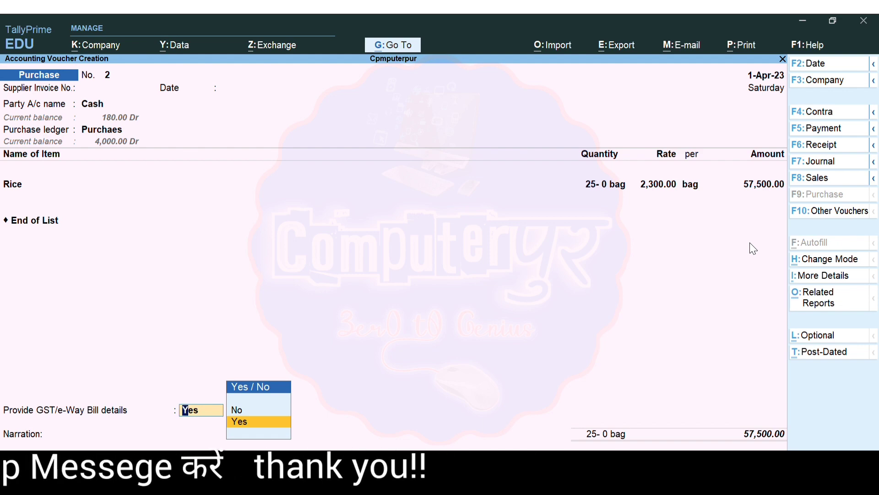
key(Return)
key(Return)
key(Return)
key(Return)
key(Return)
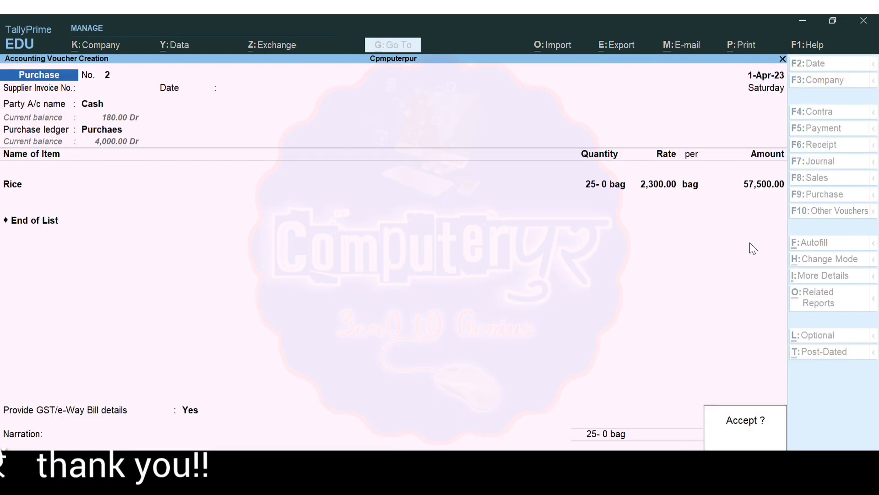
key(Return)
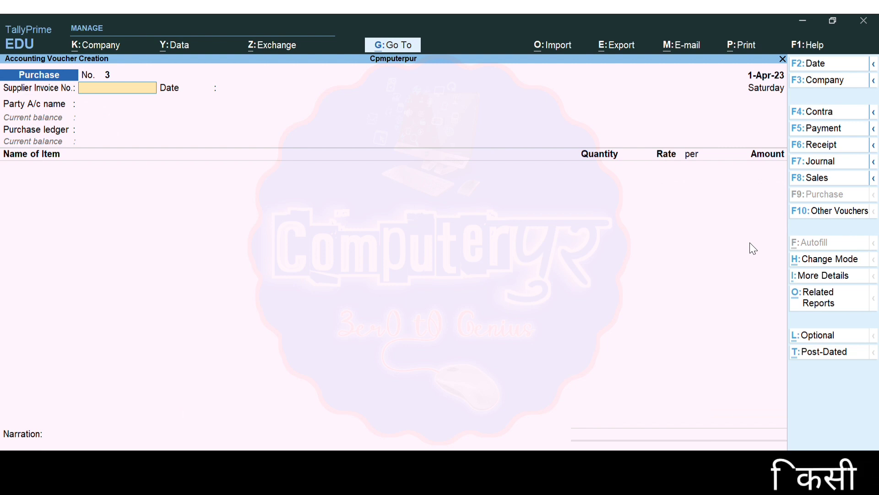
Start a sales voucher with Cash as the party account and leave all dispatch details blank
key(F8)
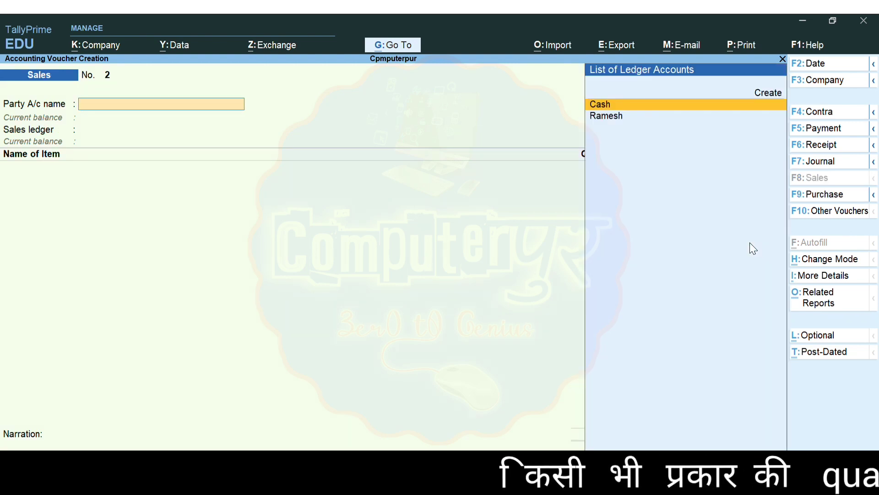
key(Return)
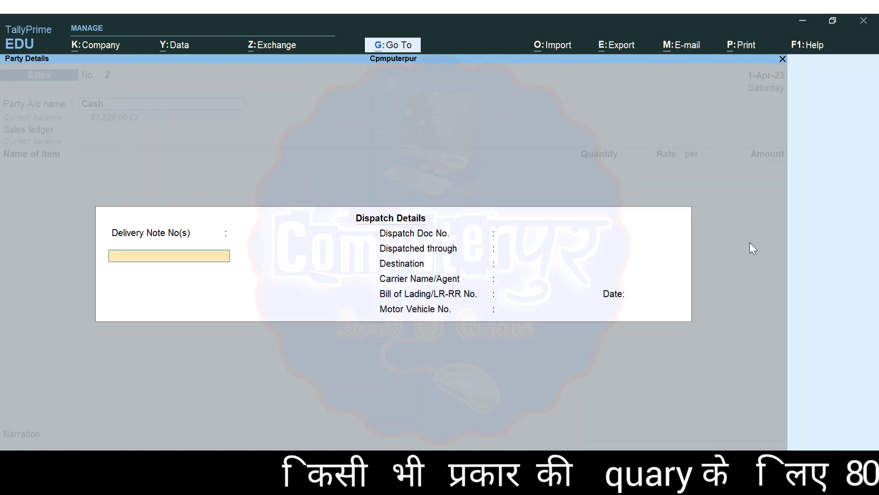
key(Return)
key(Return)
key(Return)
key(Return)
key(Return)
key(Return)
key(Return)
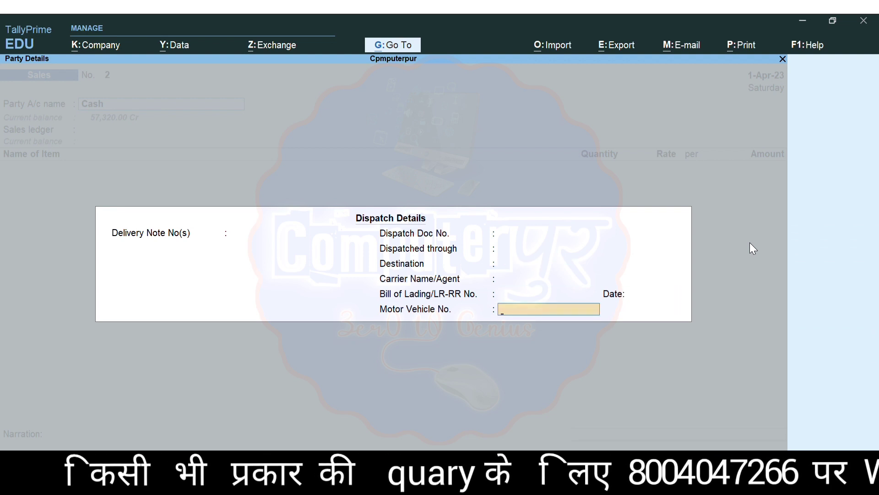
key(Return)
Keep the default Cash party details and use Sale A/c as the sales ledger
key(Return)
key(Return)
key(Return)
key(Return)
key(Return)
key(Return)
key(Return)
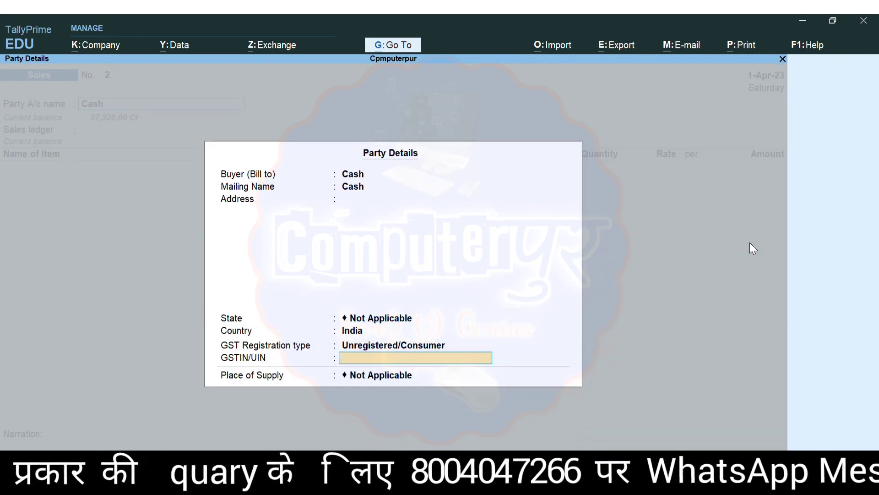
key(Return)
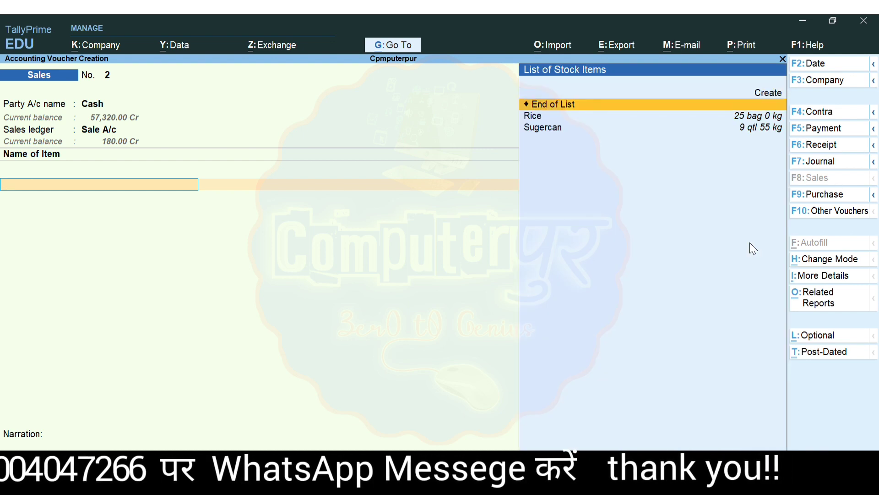
Add Rice as the sales item with its quantity entered as 30 kg
key(Down)
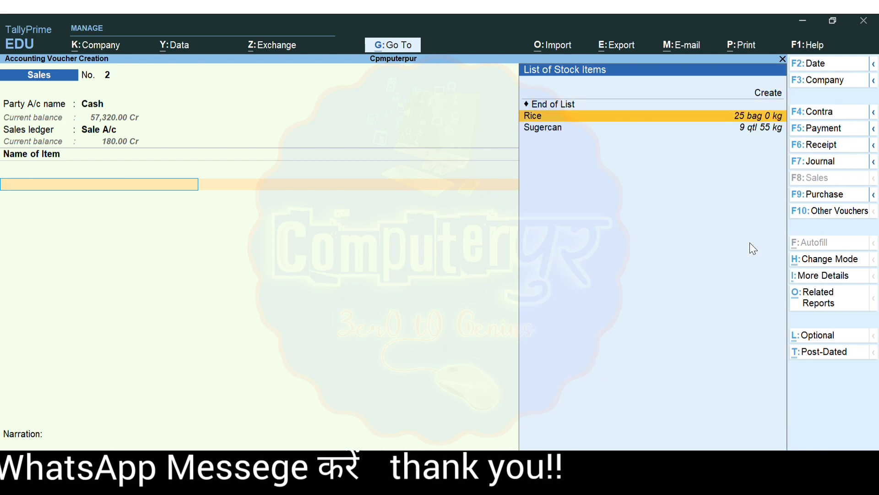
key(Return)
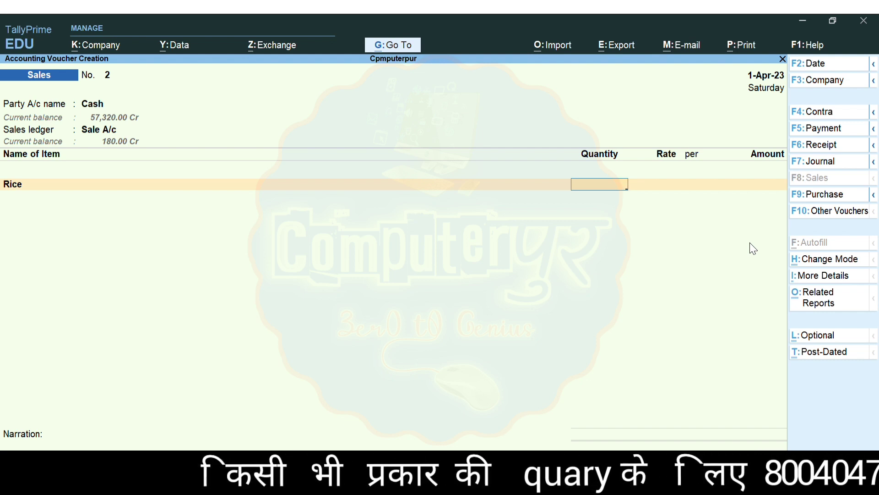
text(30)
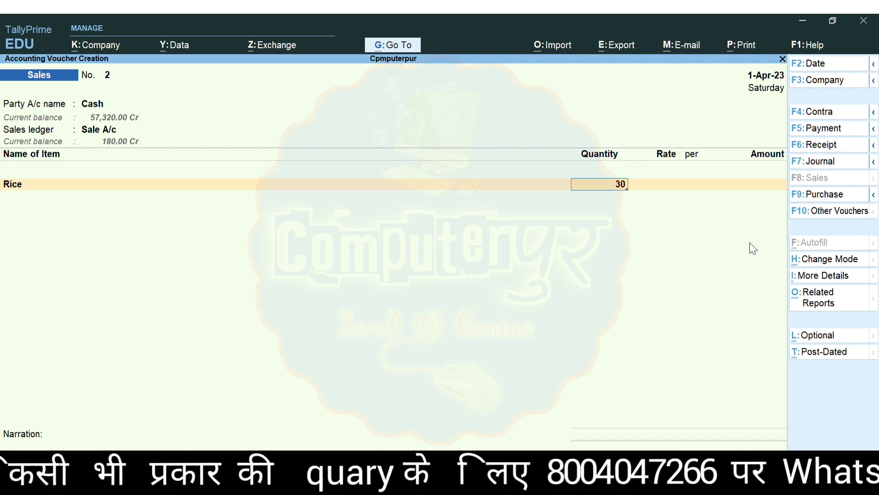
text(k)
key(Return)
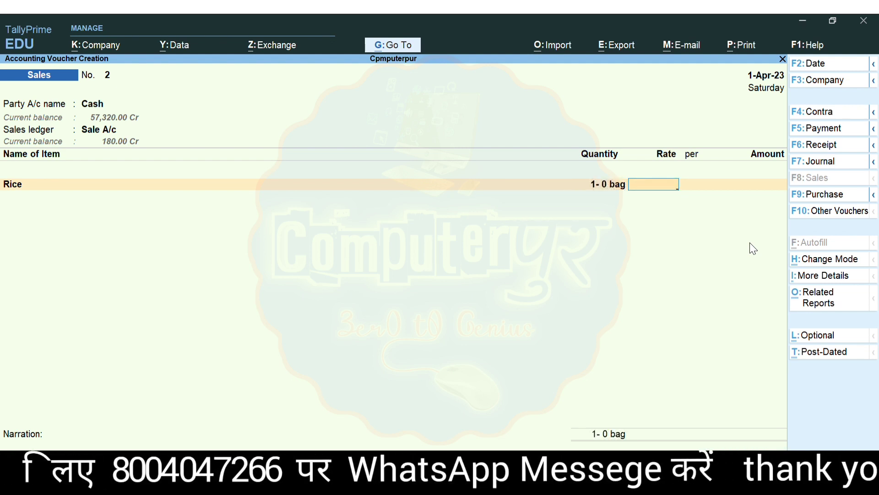
key(BackSpace)
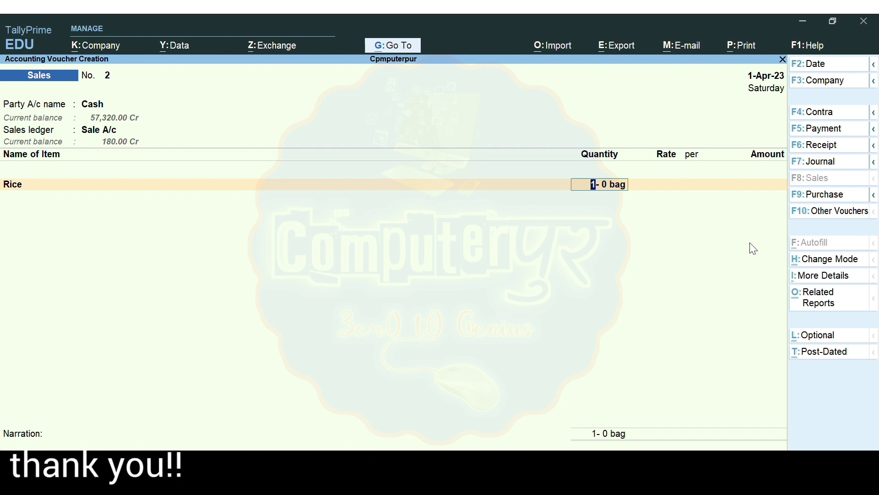
key(Return)
Set the Rice rate to 2,300 per bag and save the sales voucher without a narration
text(2300)
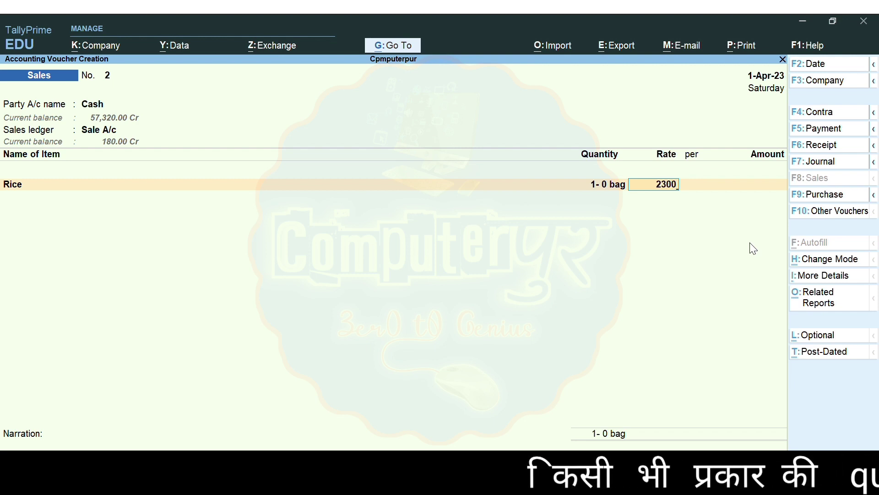
key(Return)
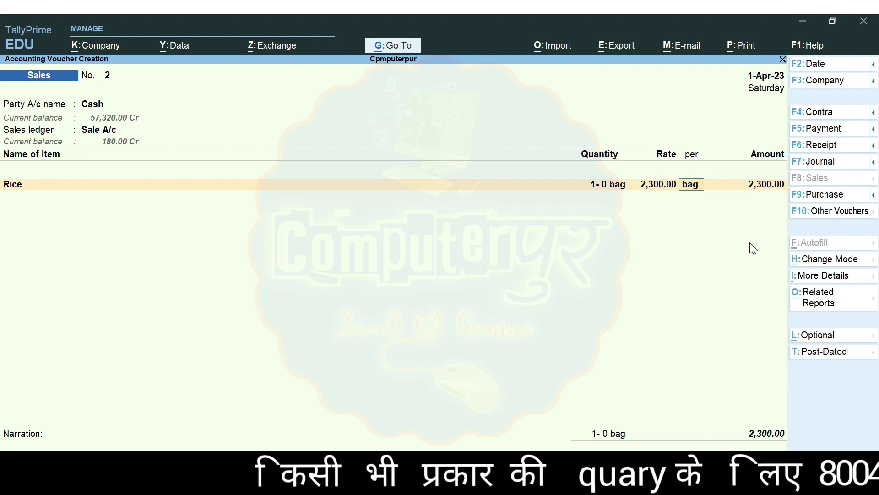
key(Return)
key(Return)
key(Return)
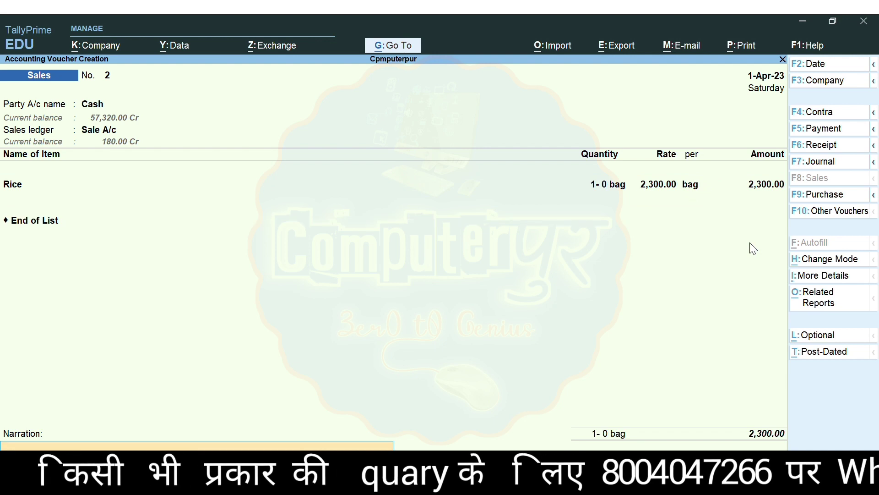
key(Return)
key(Return)
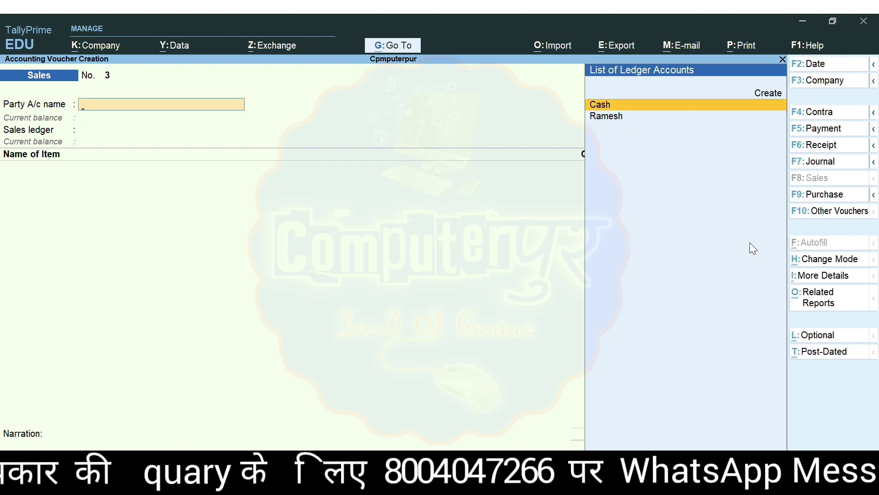